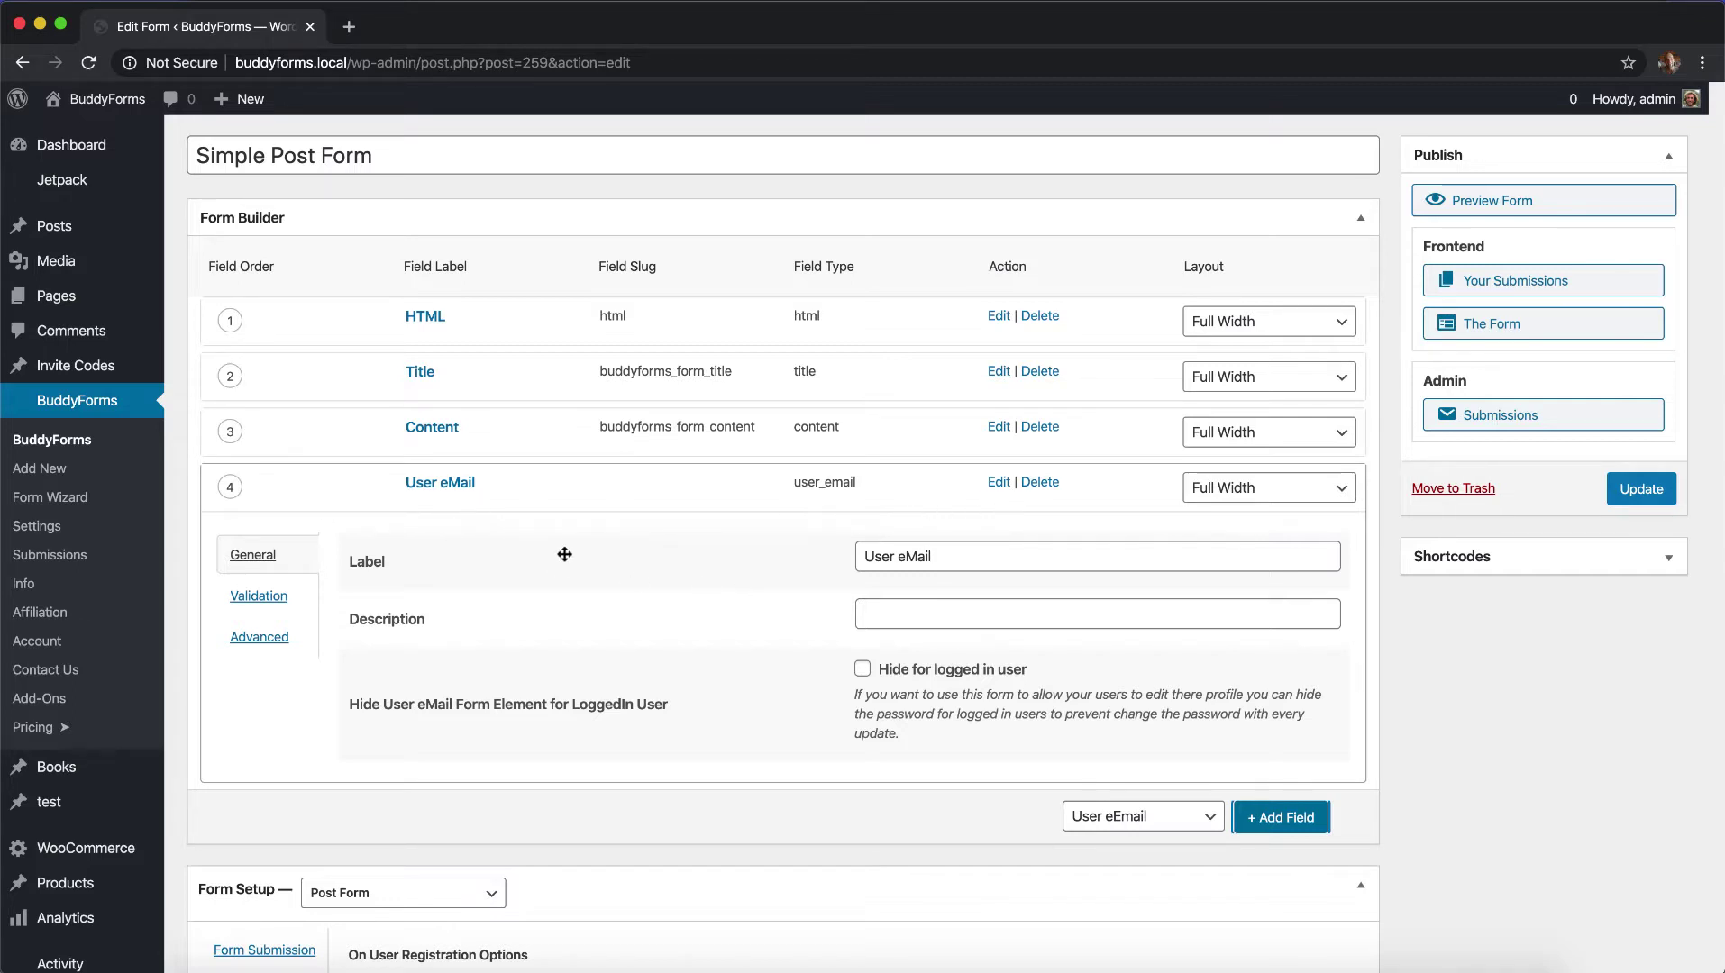
- Collapse the User eMail field and switch Permission from logged-in users only to unregistered-user access
{"action": "left_click", "coordinate": [459, 488]}
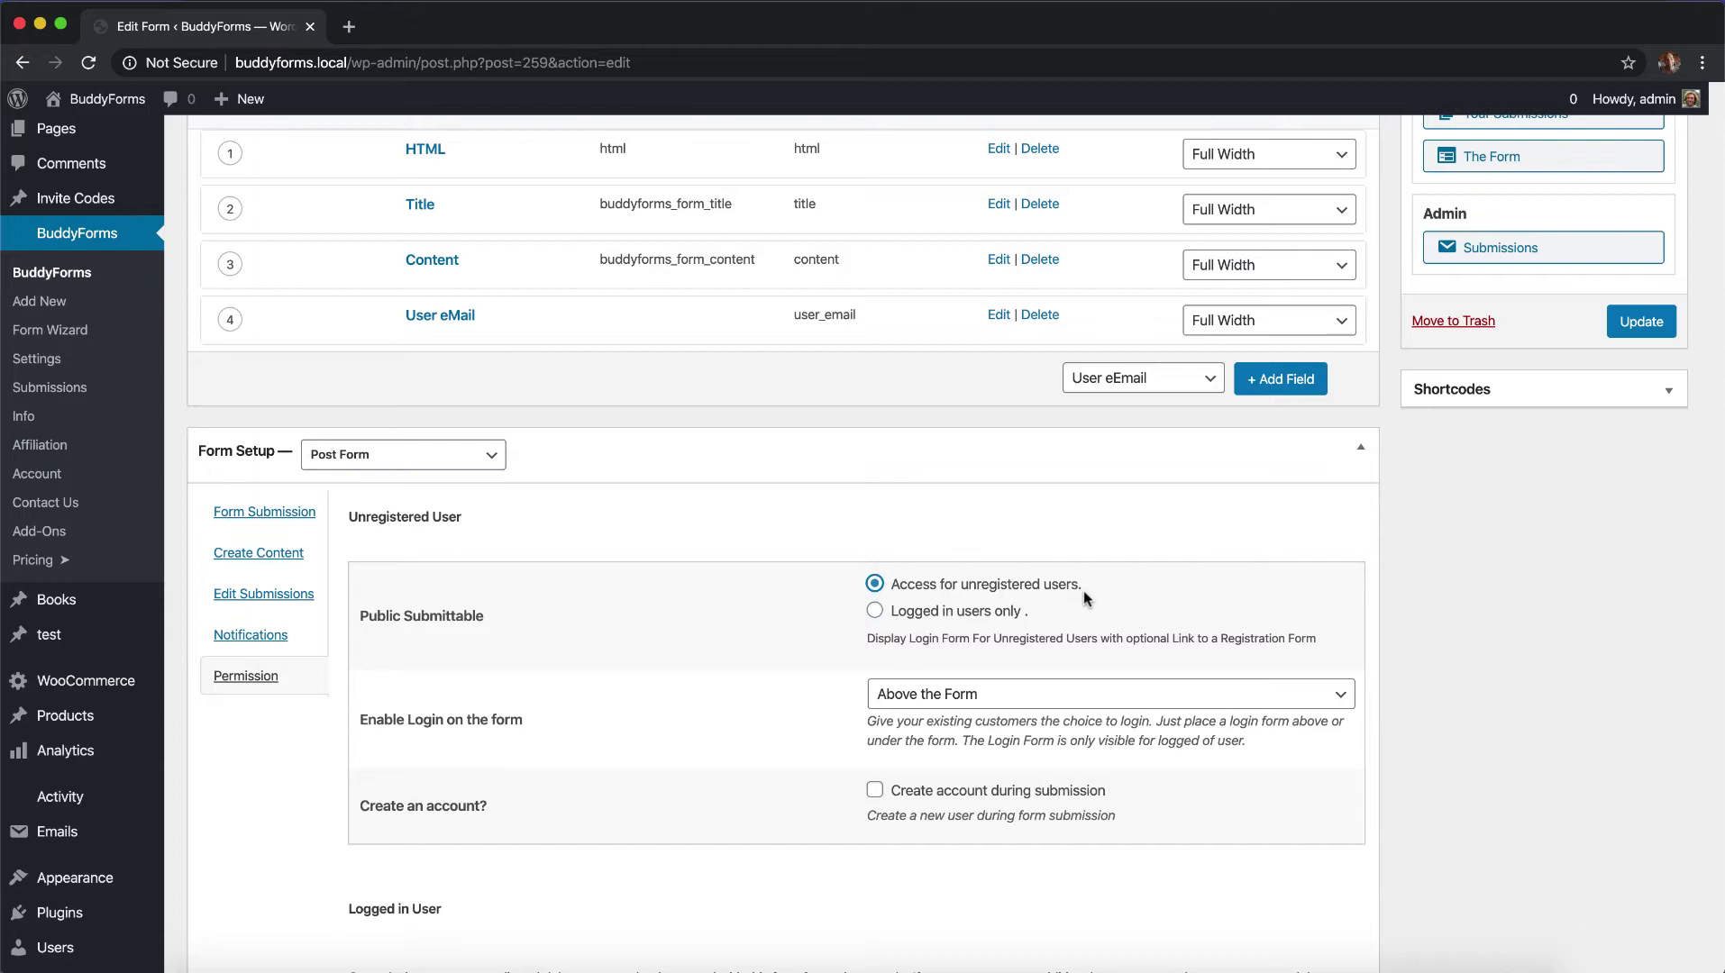
{"action": "left_click", "coordinate": [876, 613]}
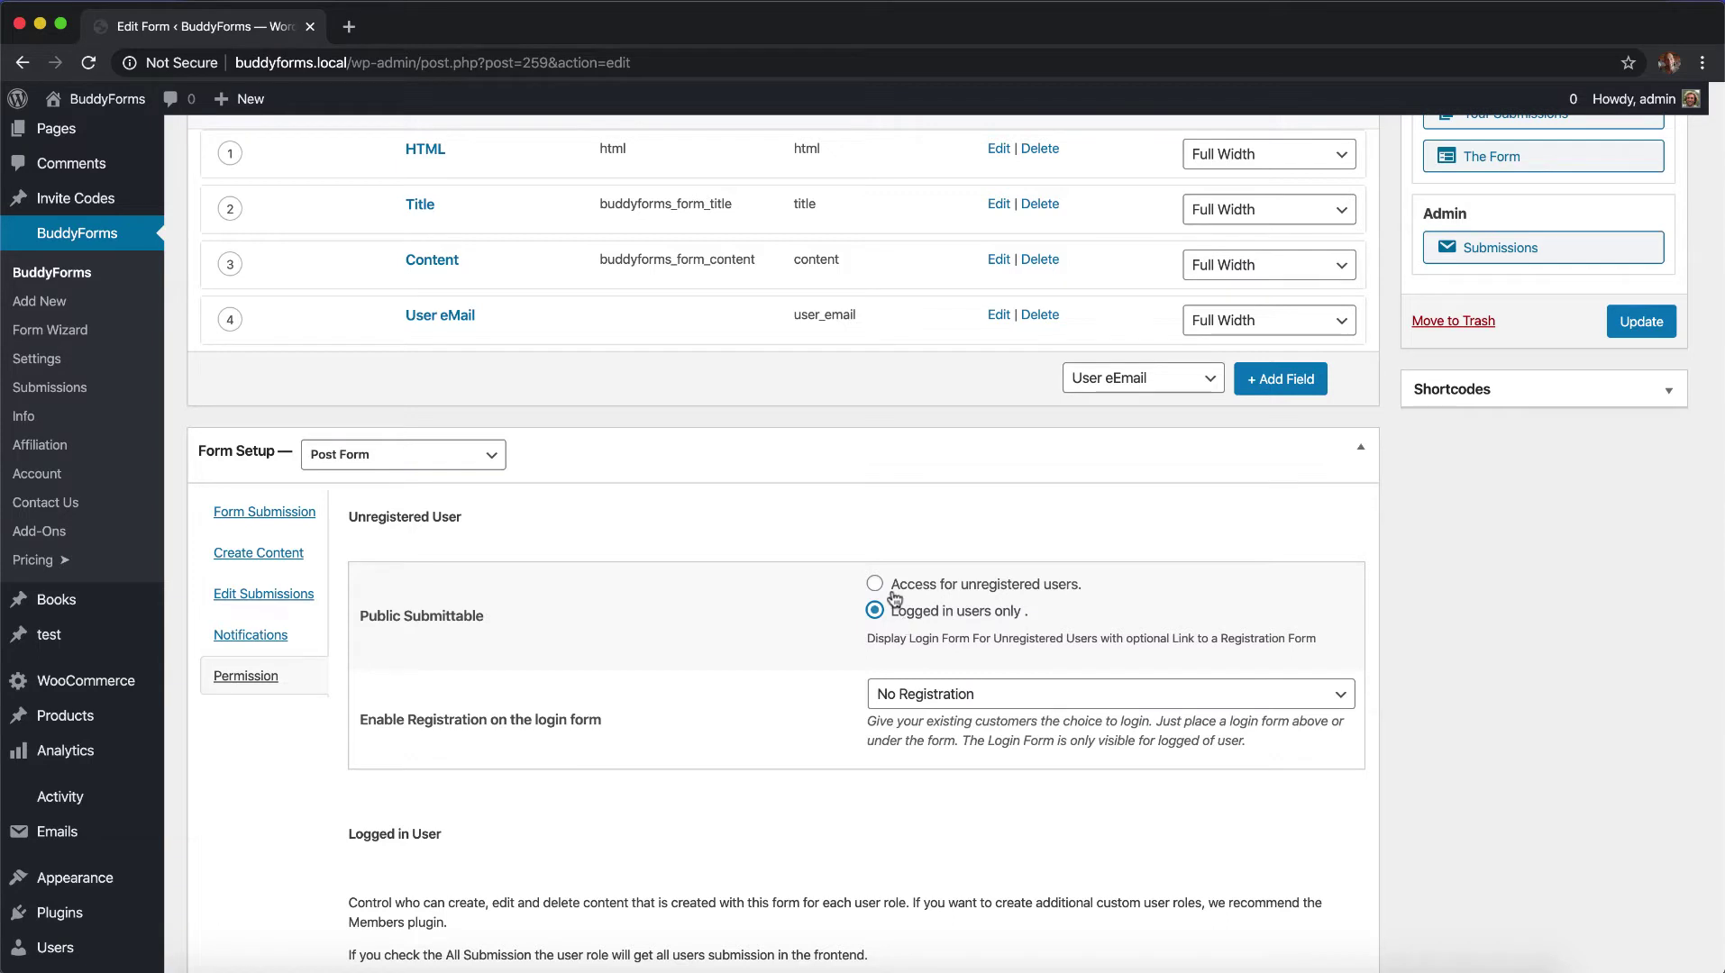
{"action": "left_click", "coordinate": [878, 584]}
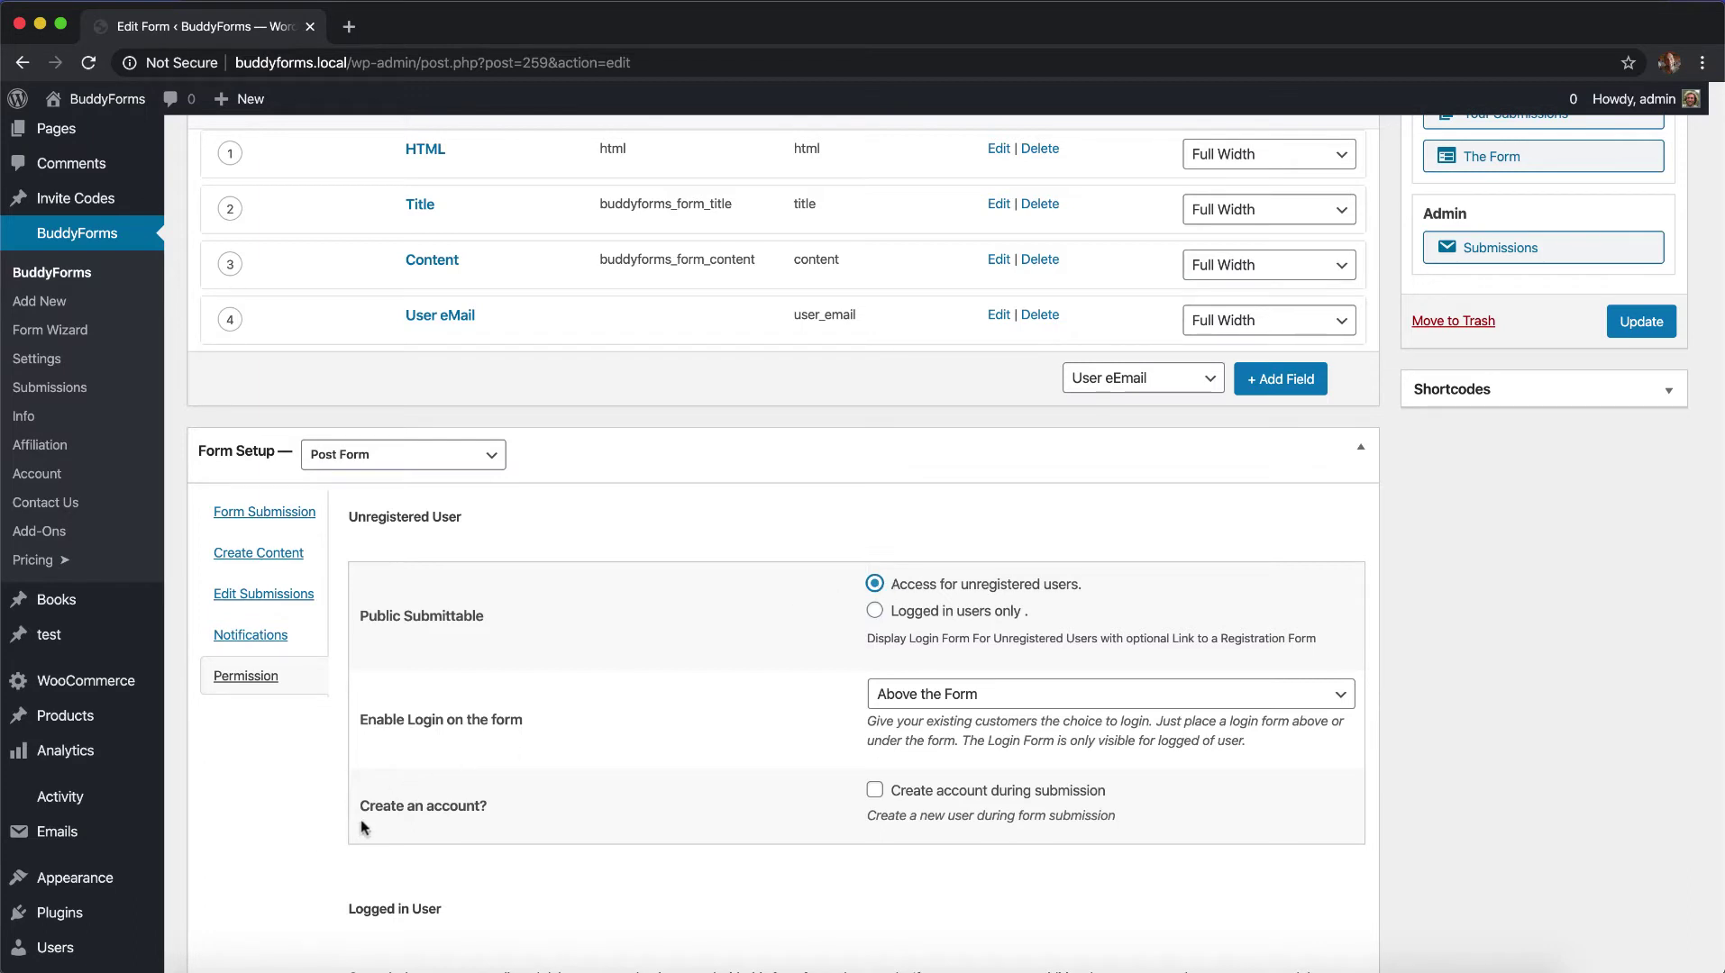
- Tick 'Create account during submission' and bring up the User Register options
{"action": "left_click", "coordinate": [877, 793]}
{"action": "left_click", "coordinate": [875, 792]}
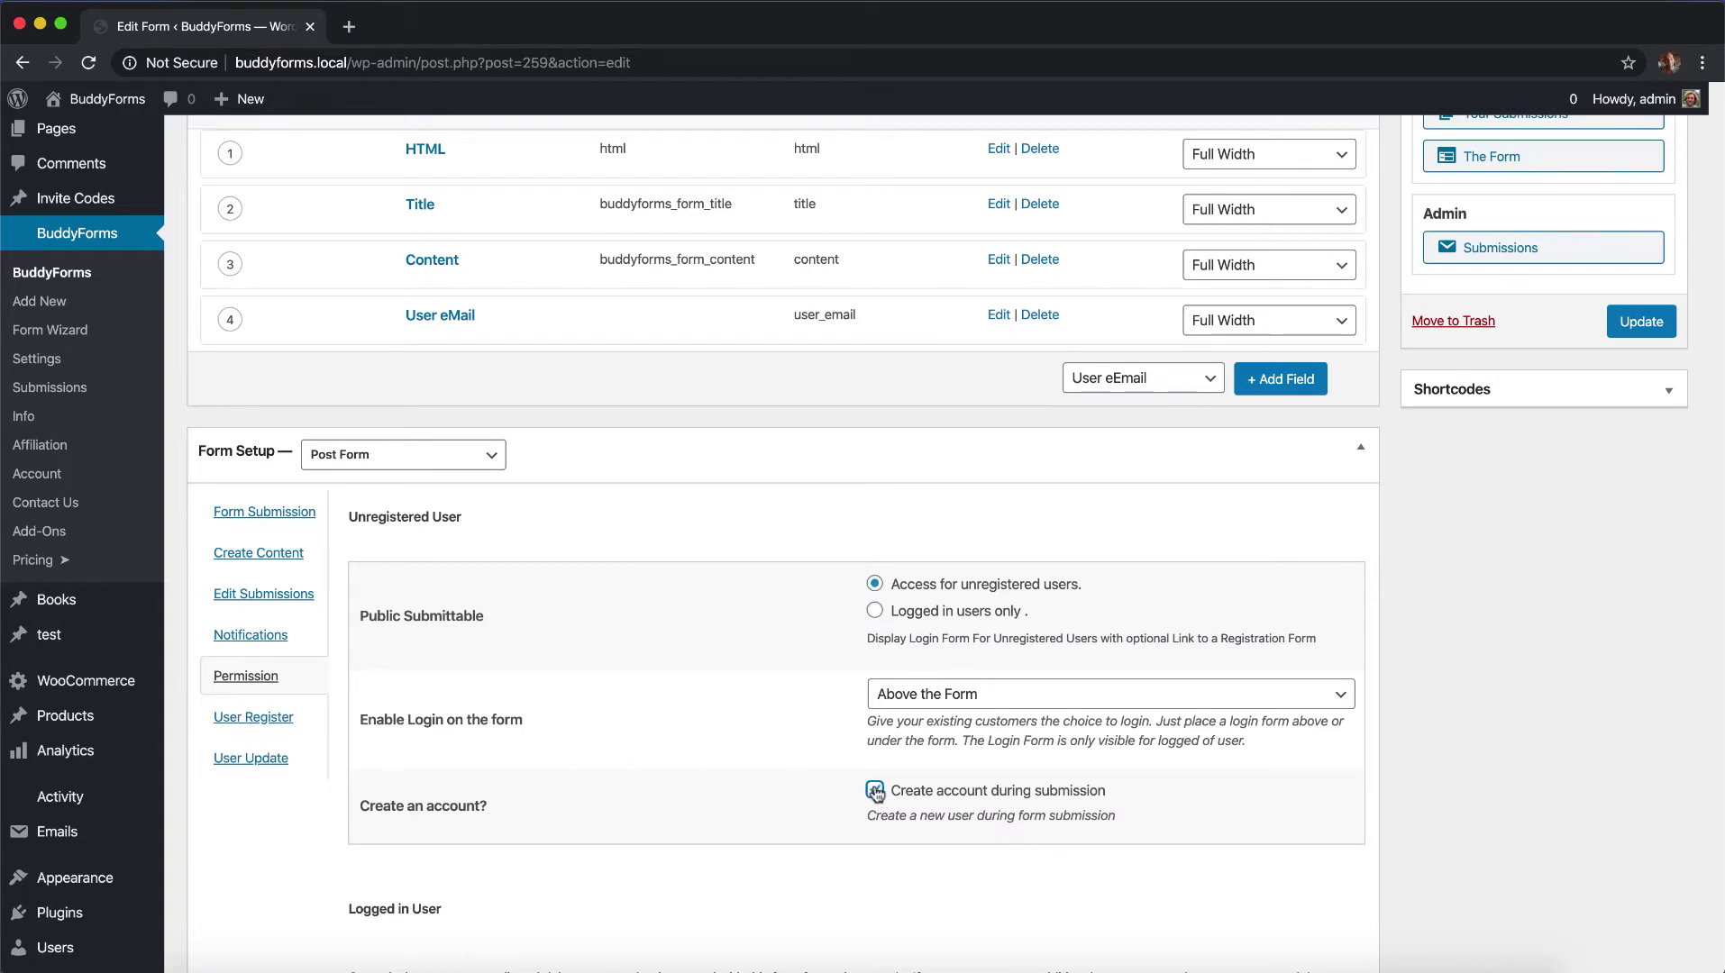
{"action": "left_click", "coordinate": [253, 718]}
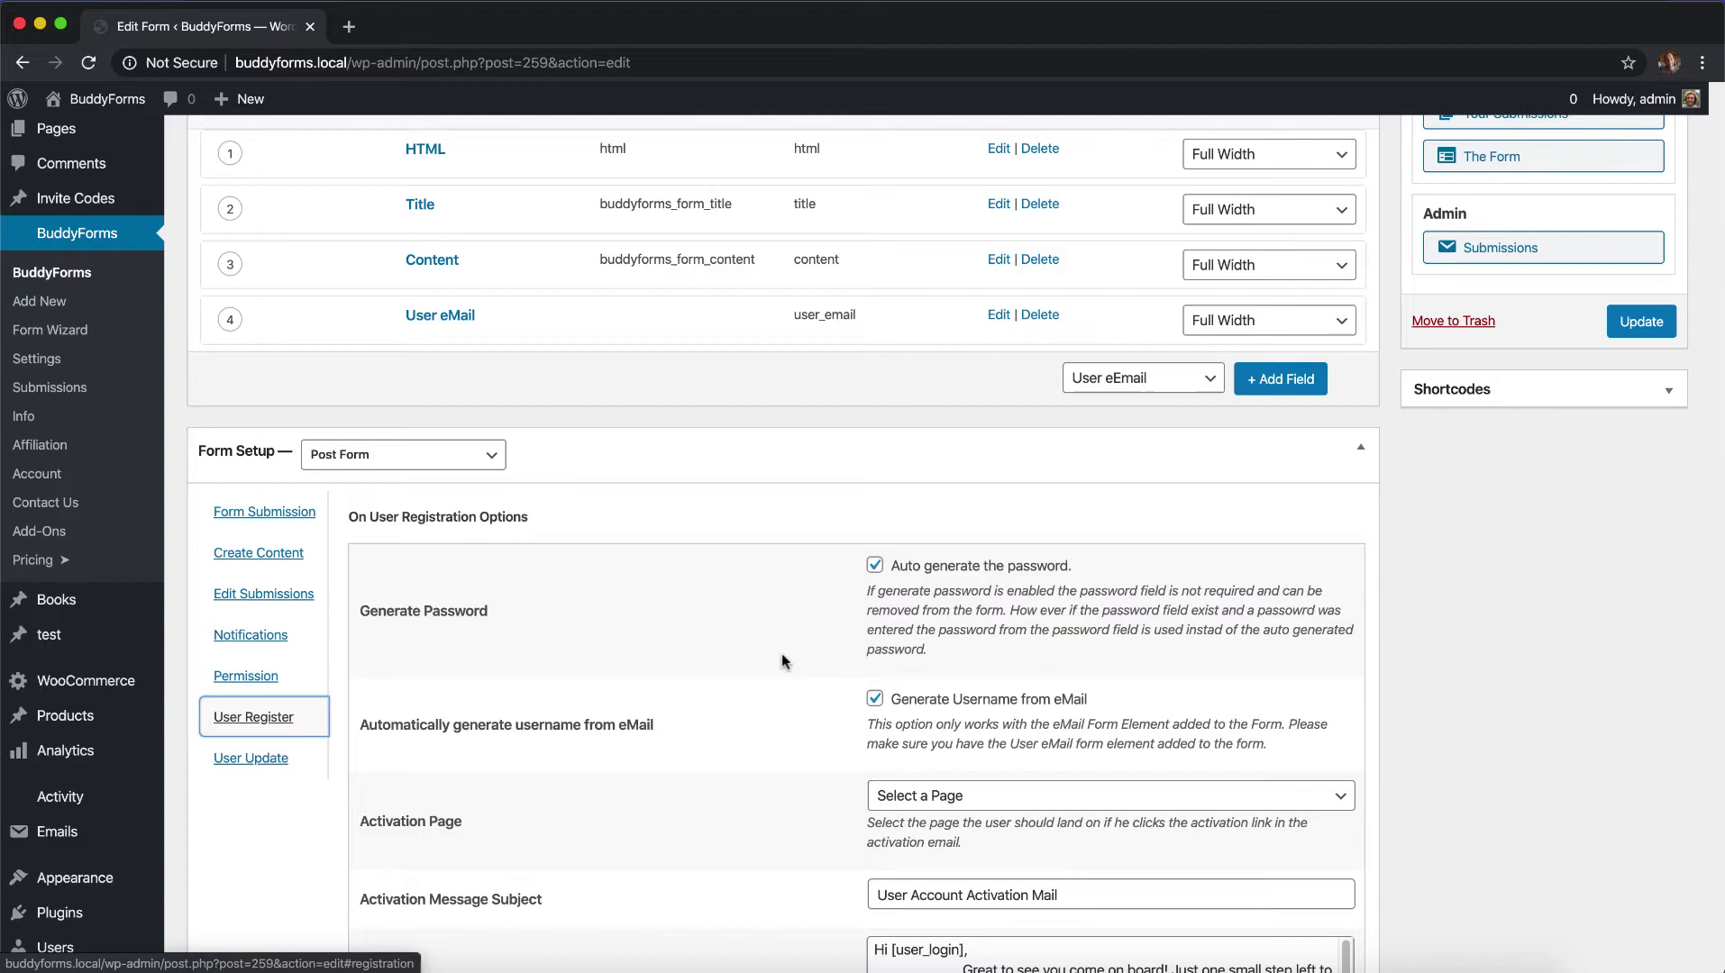
{"action": "scroll", "coordinate": [782, 659], "scroll_direction": "down", "scroll_amount": 3}
{"action": "scroll", "coordinate": [782, 655], "scroll_direction": "down", "scroll_amount": 1}
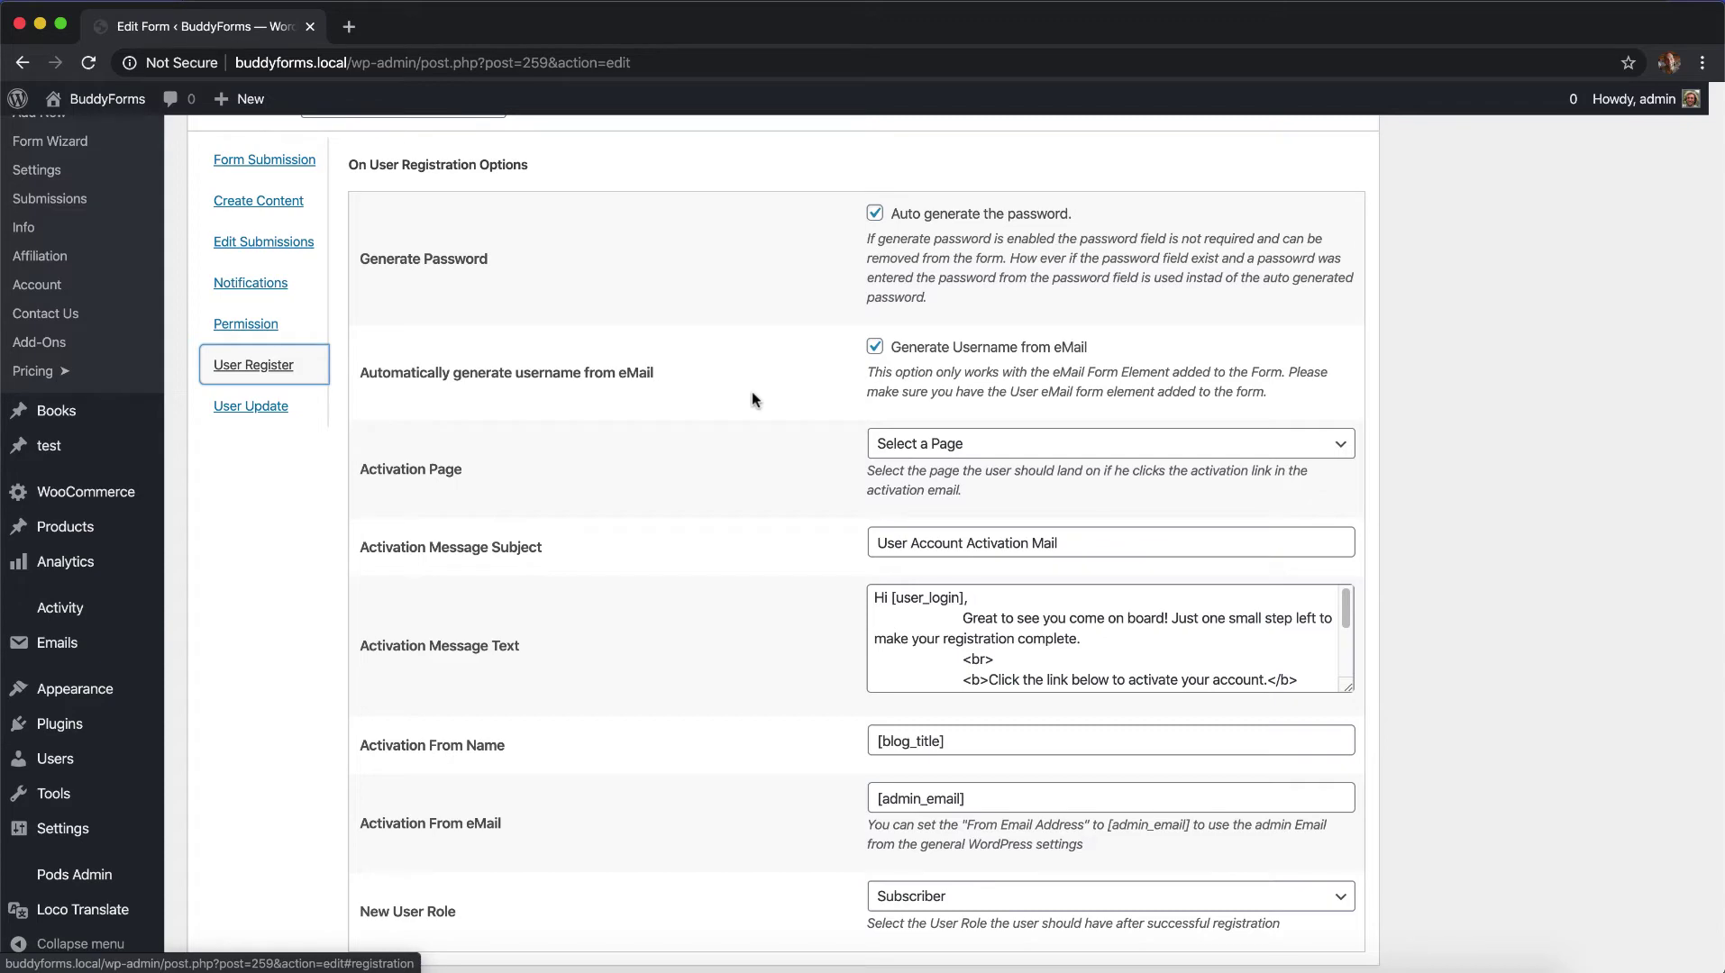
{"action": "scroll", "coordinate": [753, 393], "scroll_direction": "up", "scroll_amount": 6}
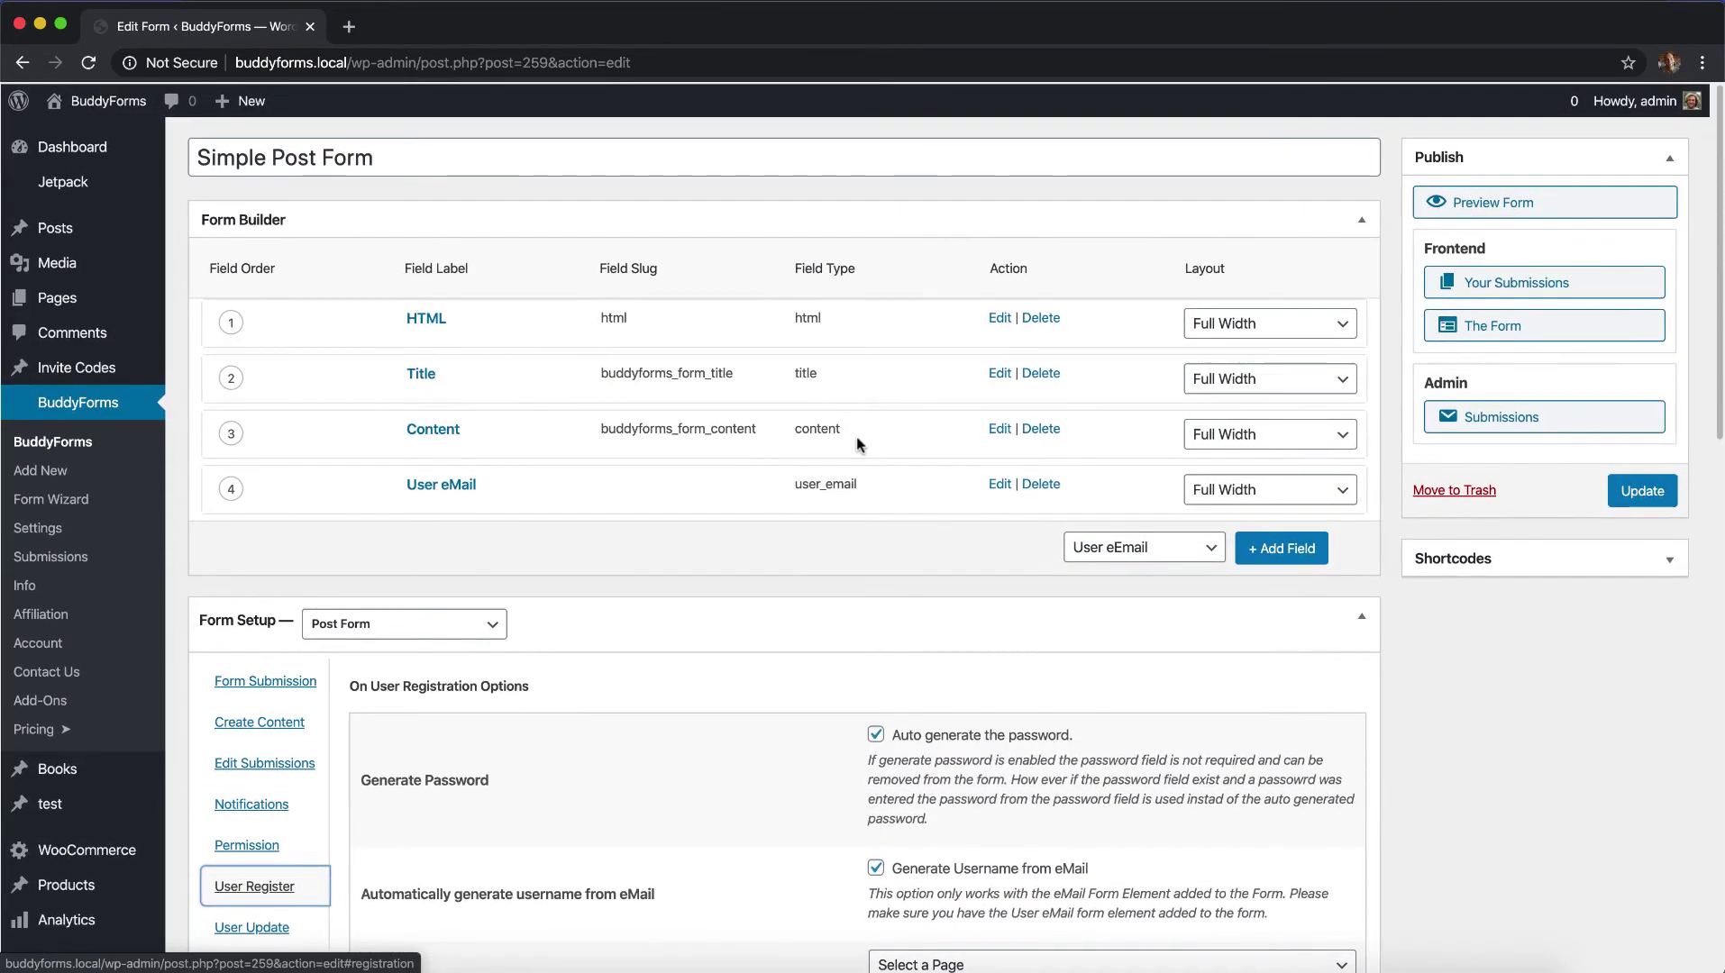
{"action": "left_click", "coordinate": [1192, 559]}
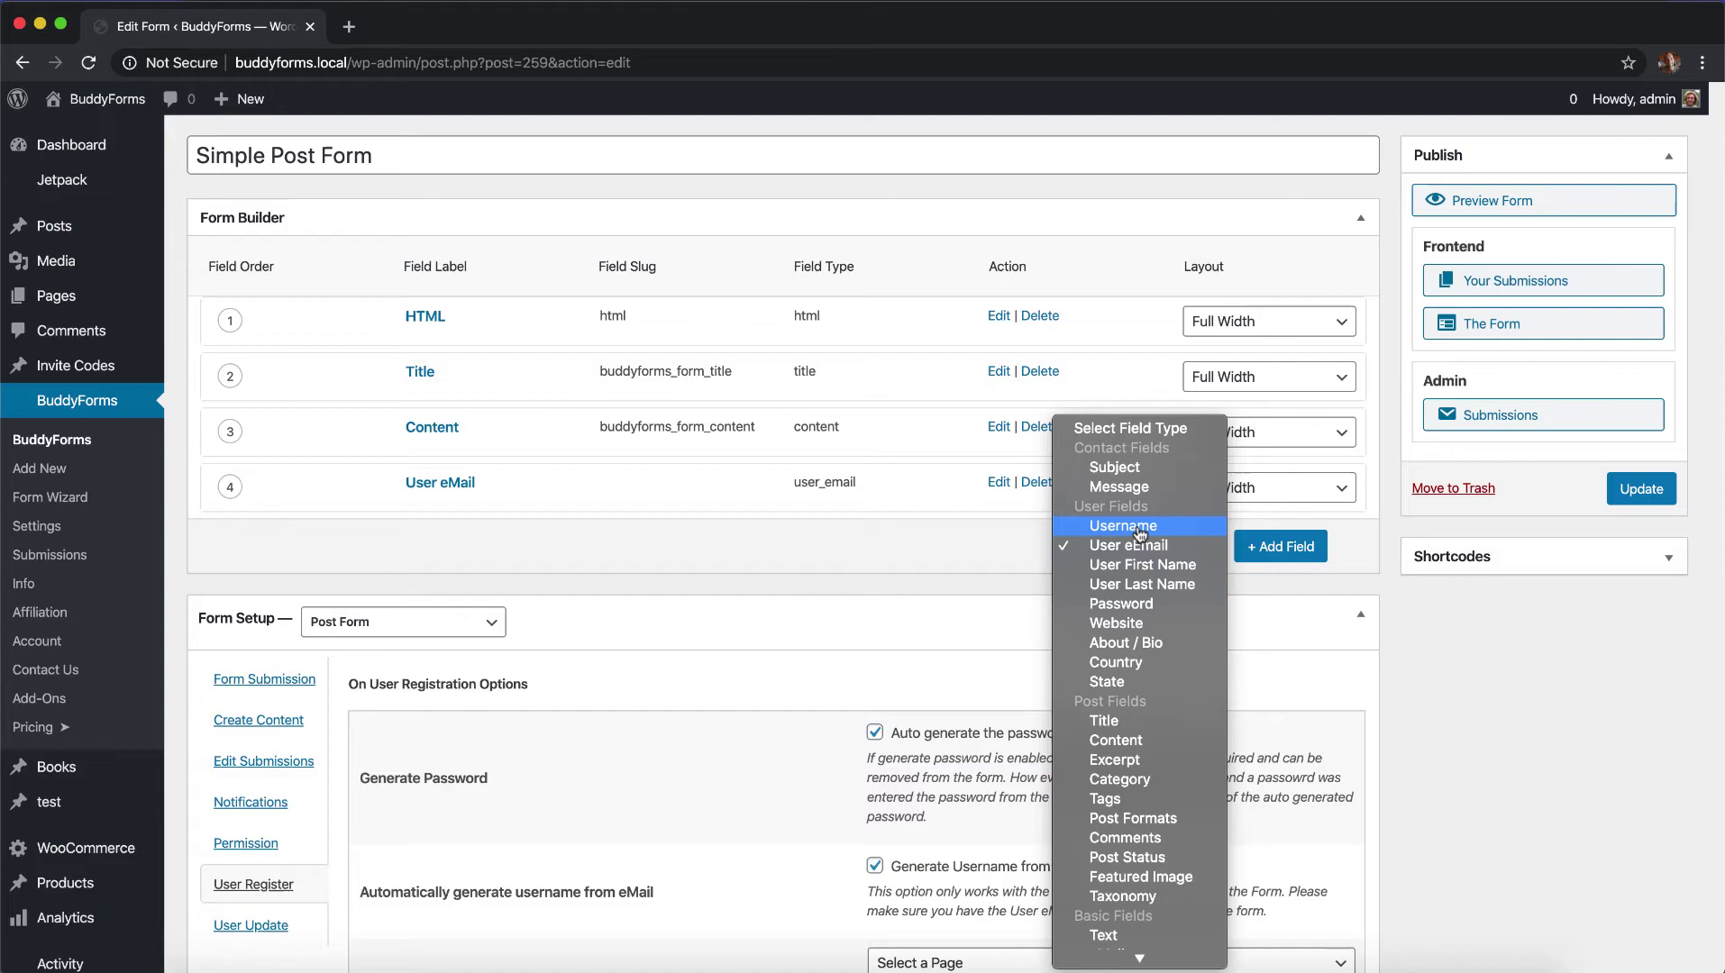
{"action": "left_click", "coordinate": [834, 583]}
{"action": "scroll", "coordinate": [835, 586], "scroll_direction": "down", "scroll_amount": 6}
{"action": "scroll", "coordinate": [835, 582], "scroll_direction": "down", "scroll_amount": 5}
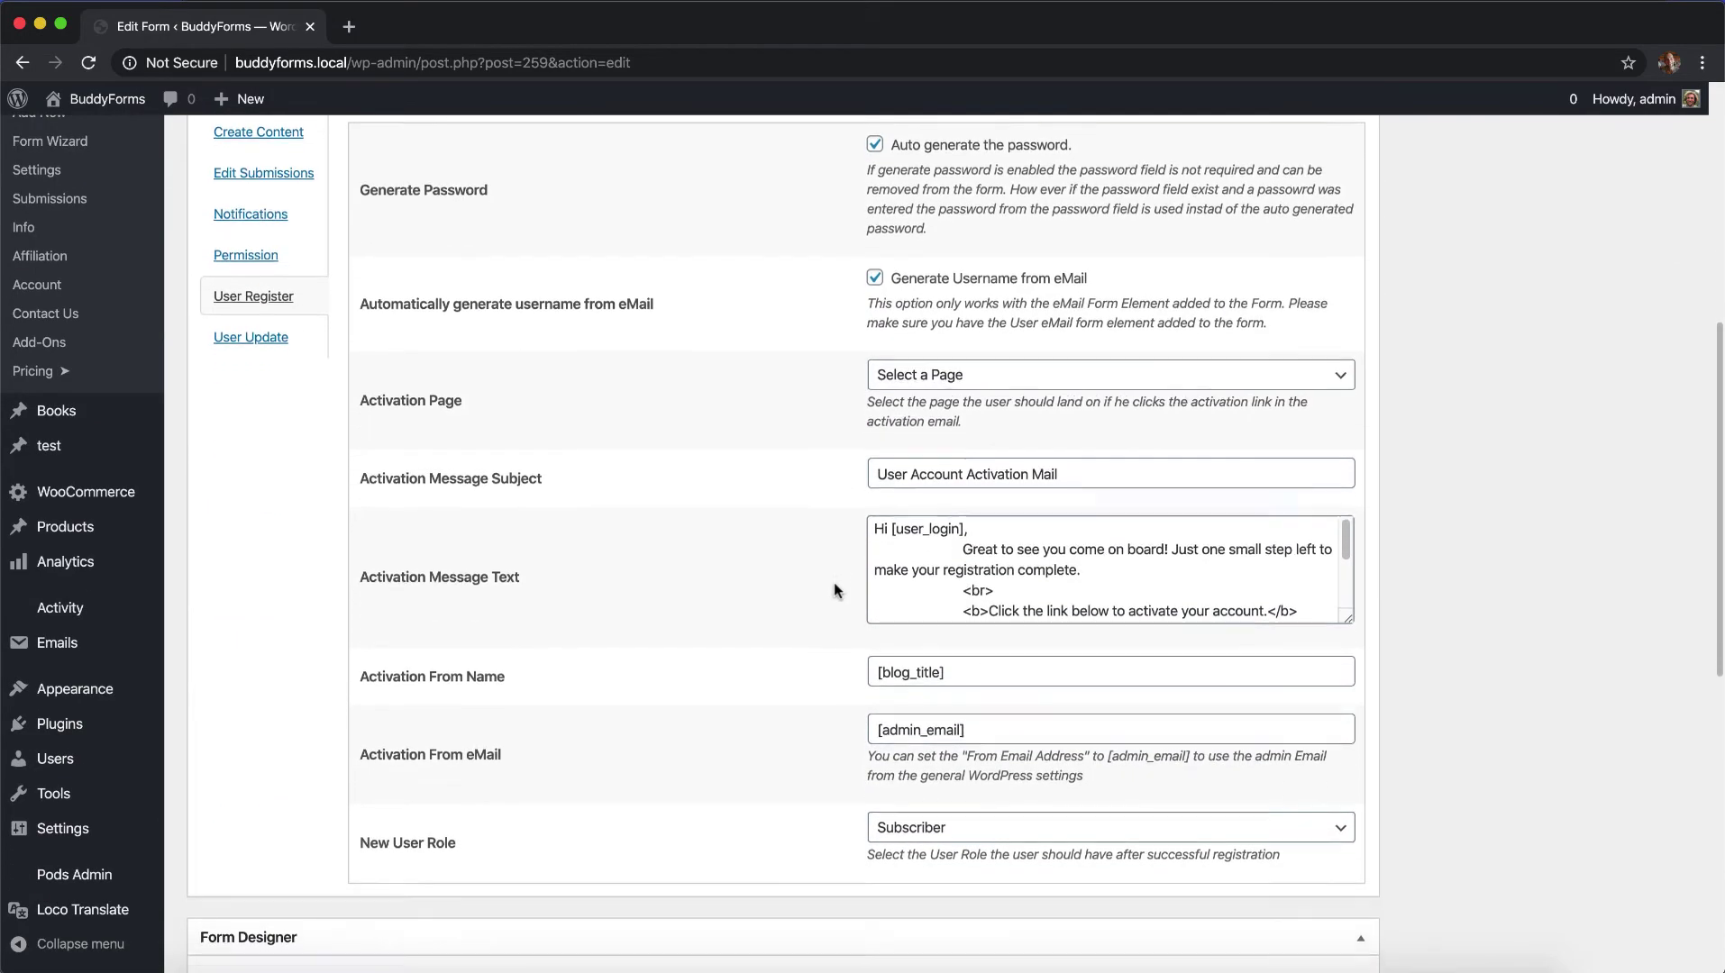
{"action": "scroll", "coordinate": [834, 582], "scroll_direction": "up", "scroll_amount": 6}
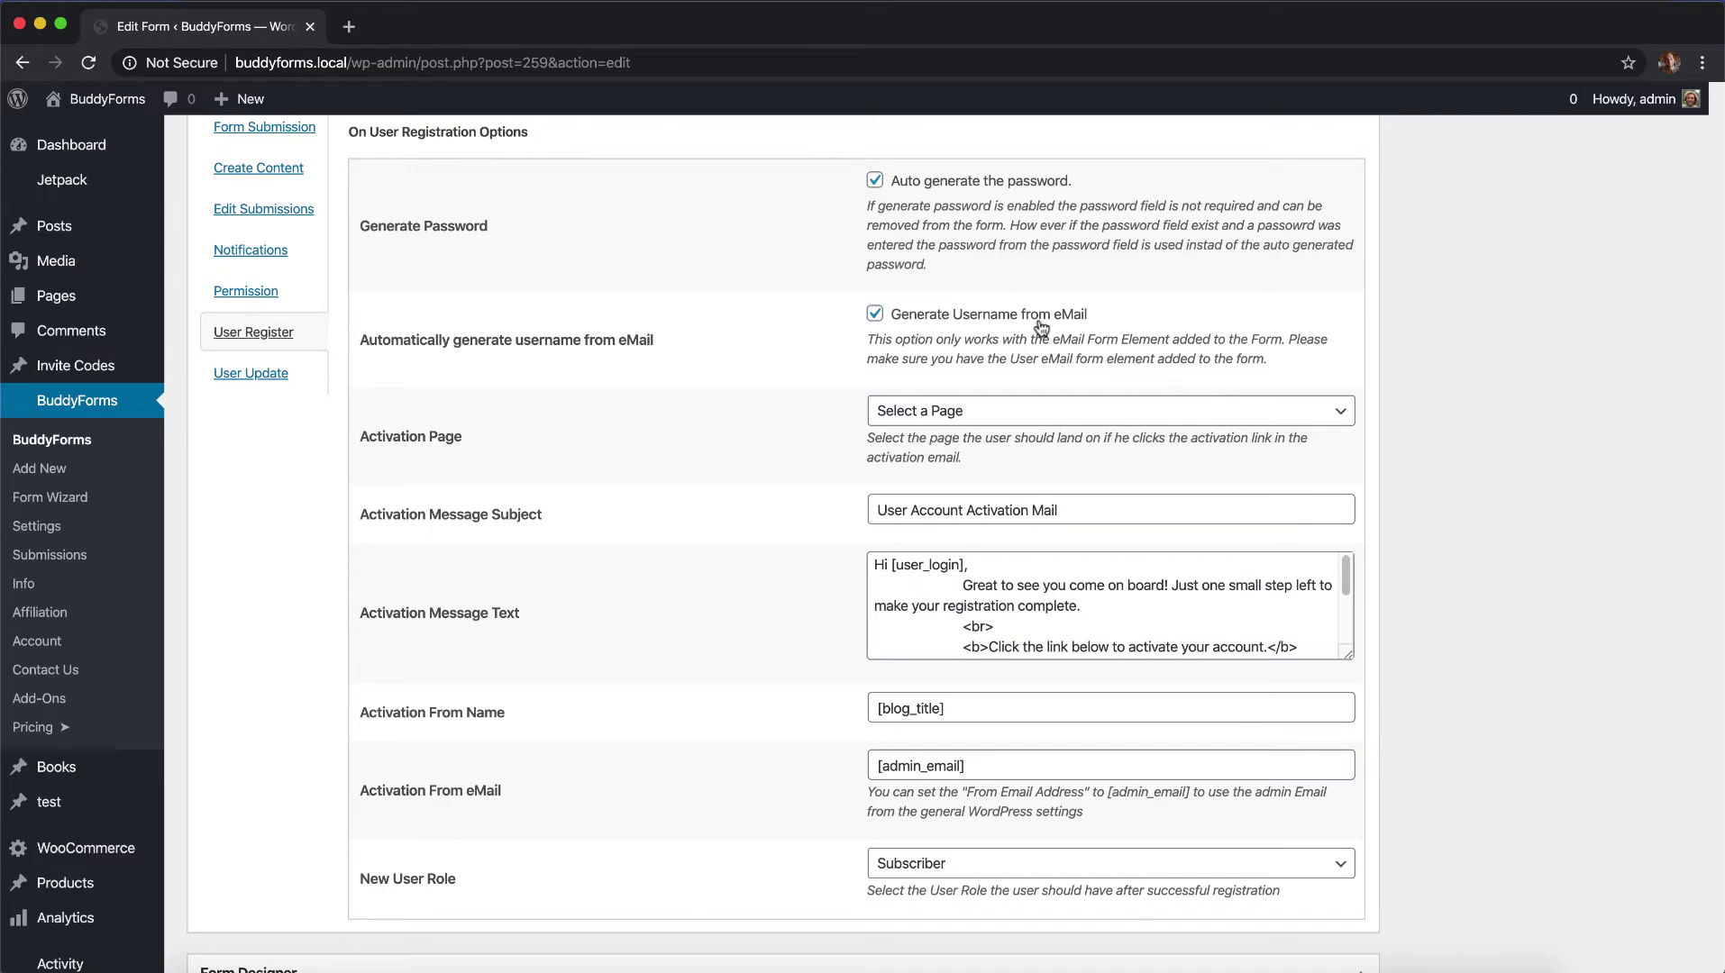
{"action": "left_click", "coordinate": [1060, 414]}
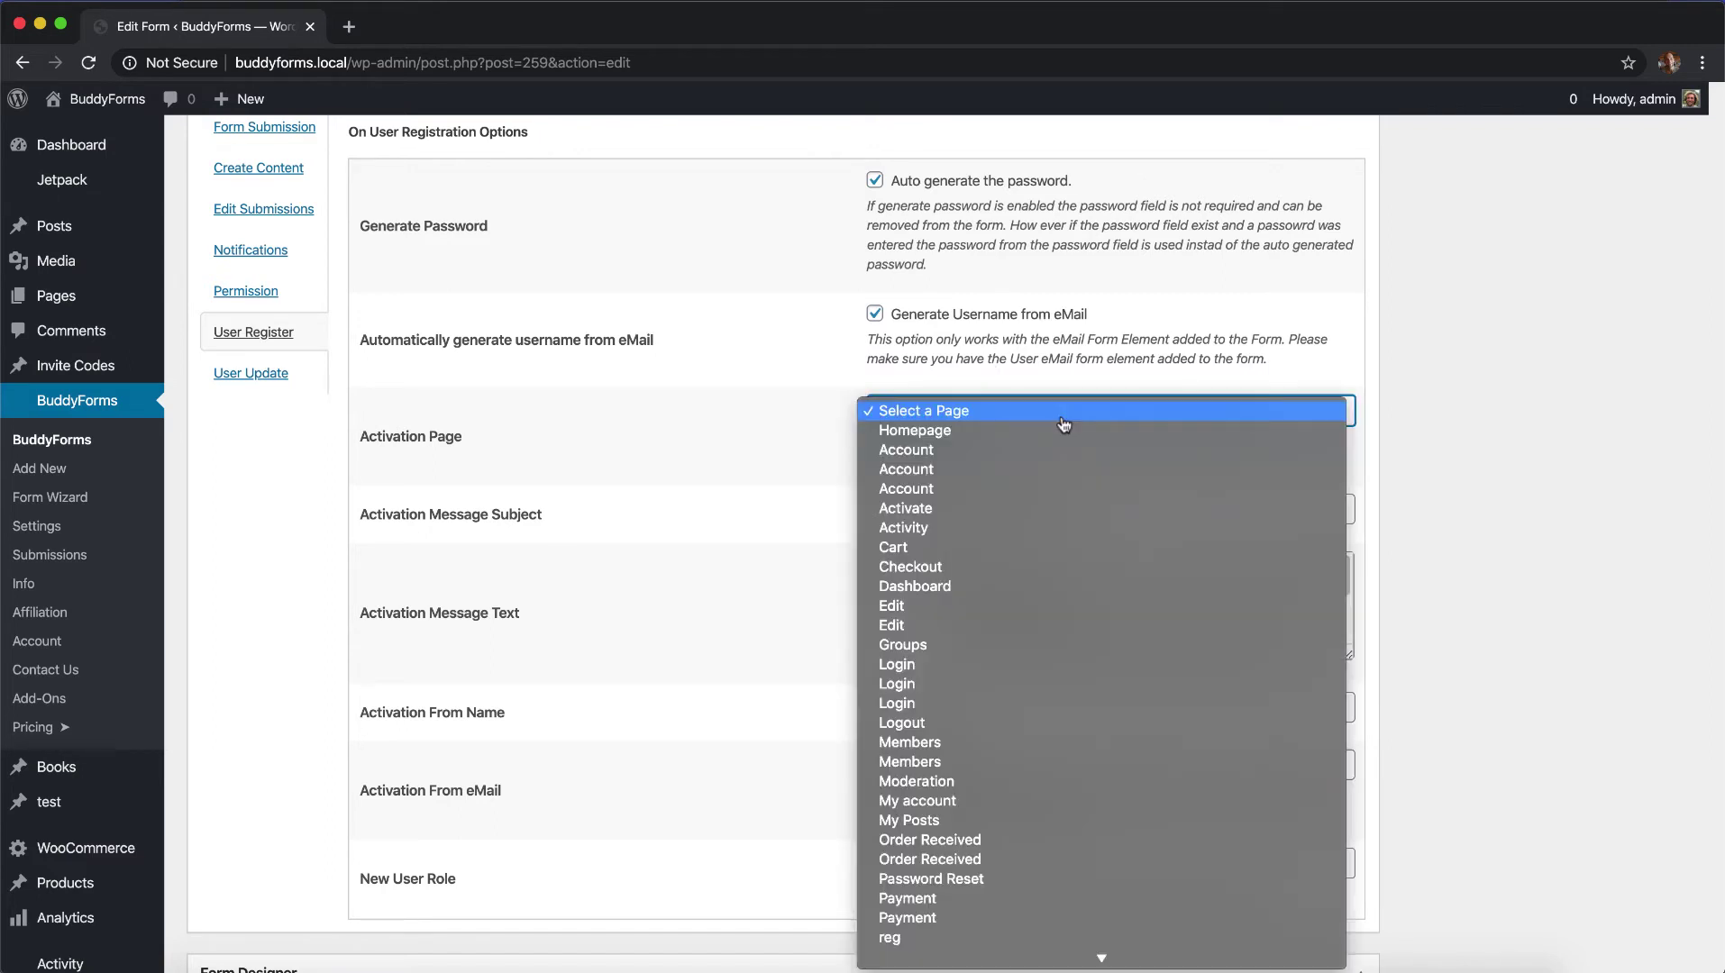
{"action": "left_click", "coordinate": [1428, 484]}
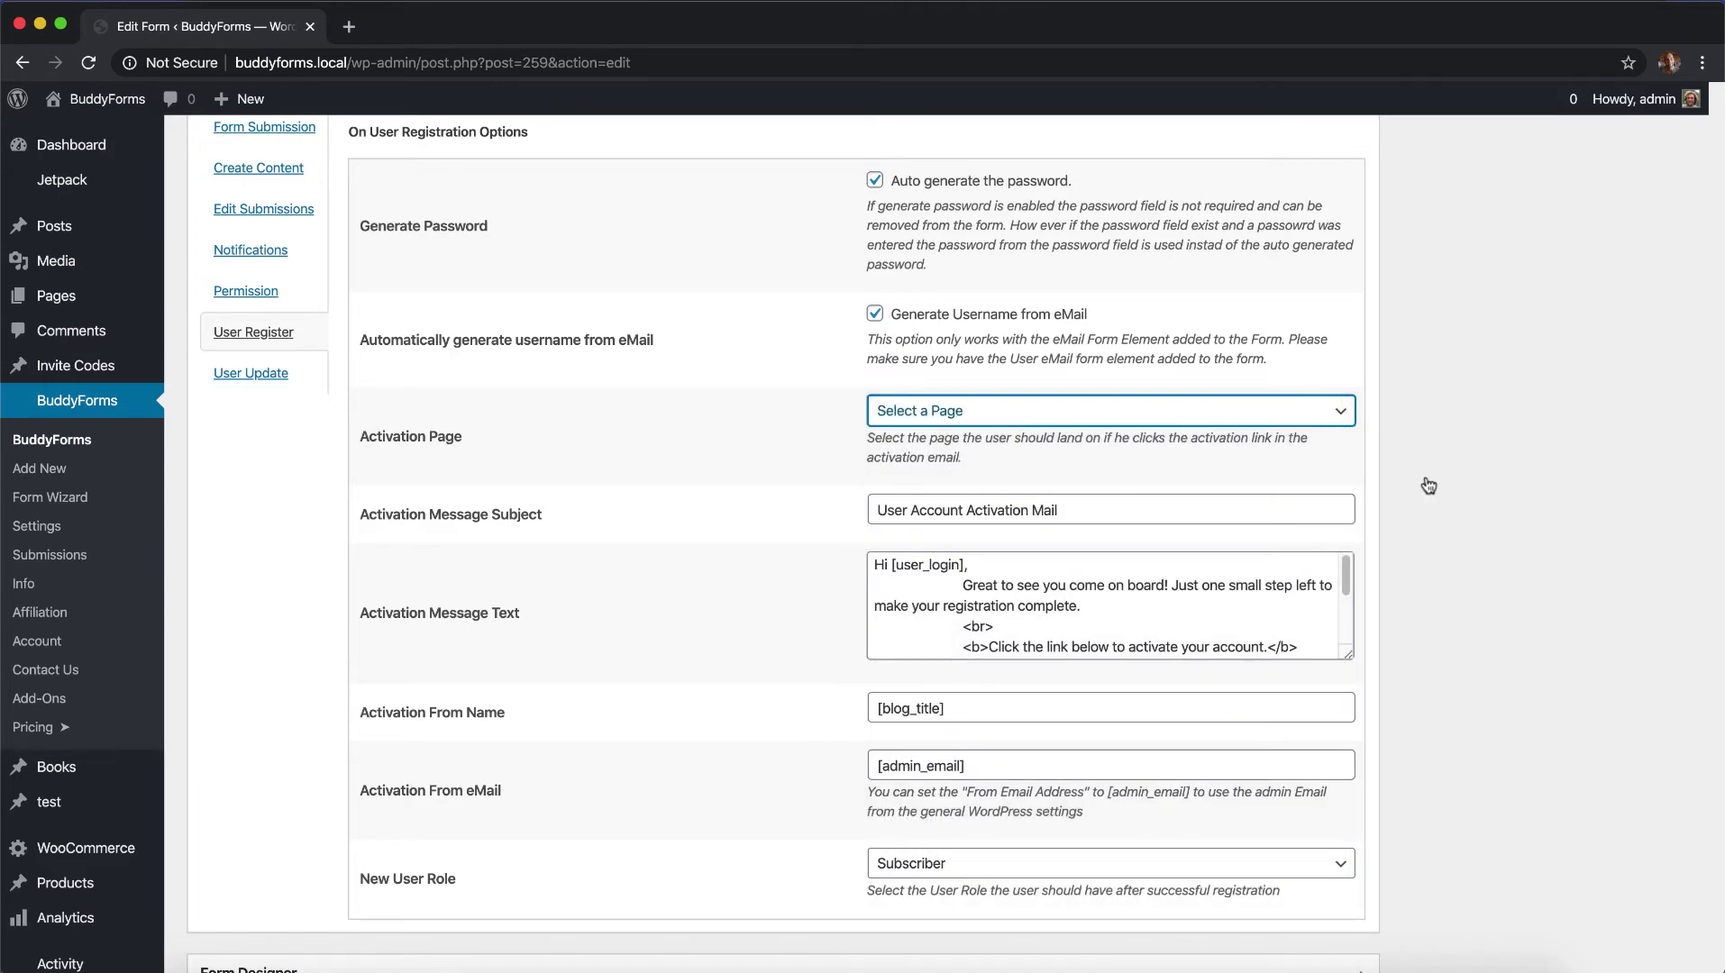
{"action": "scroll", "coordinate": [1428, 485], "scroll_direction": "down", "scroll_amount": 2}
{"action": "left_click", "coordinate": [1071, 546]}
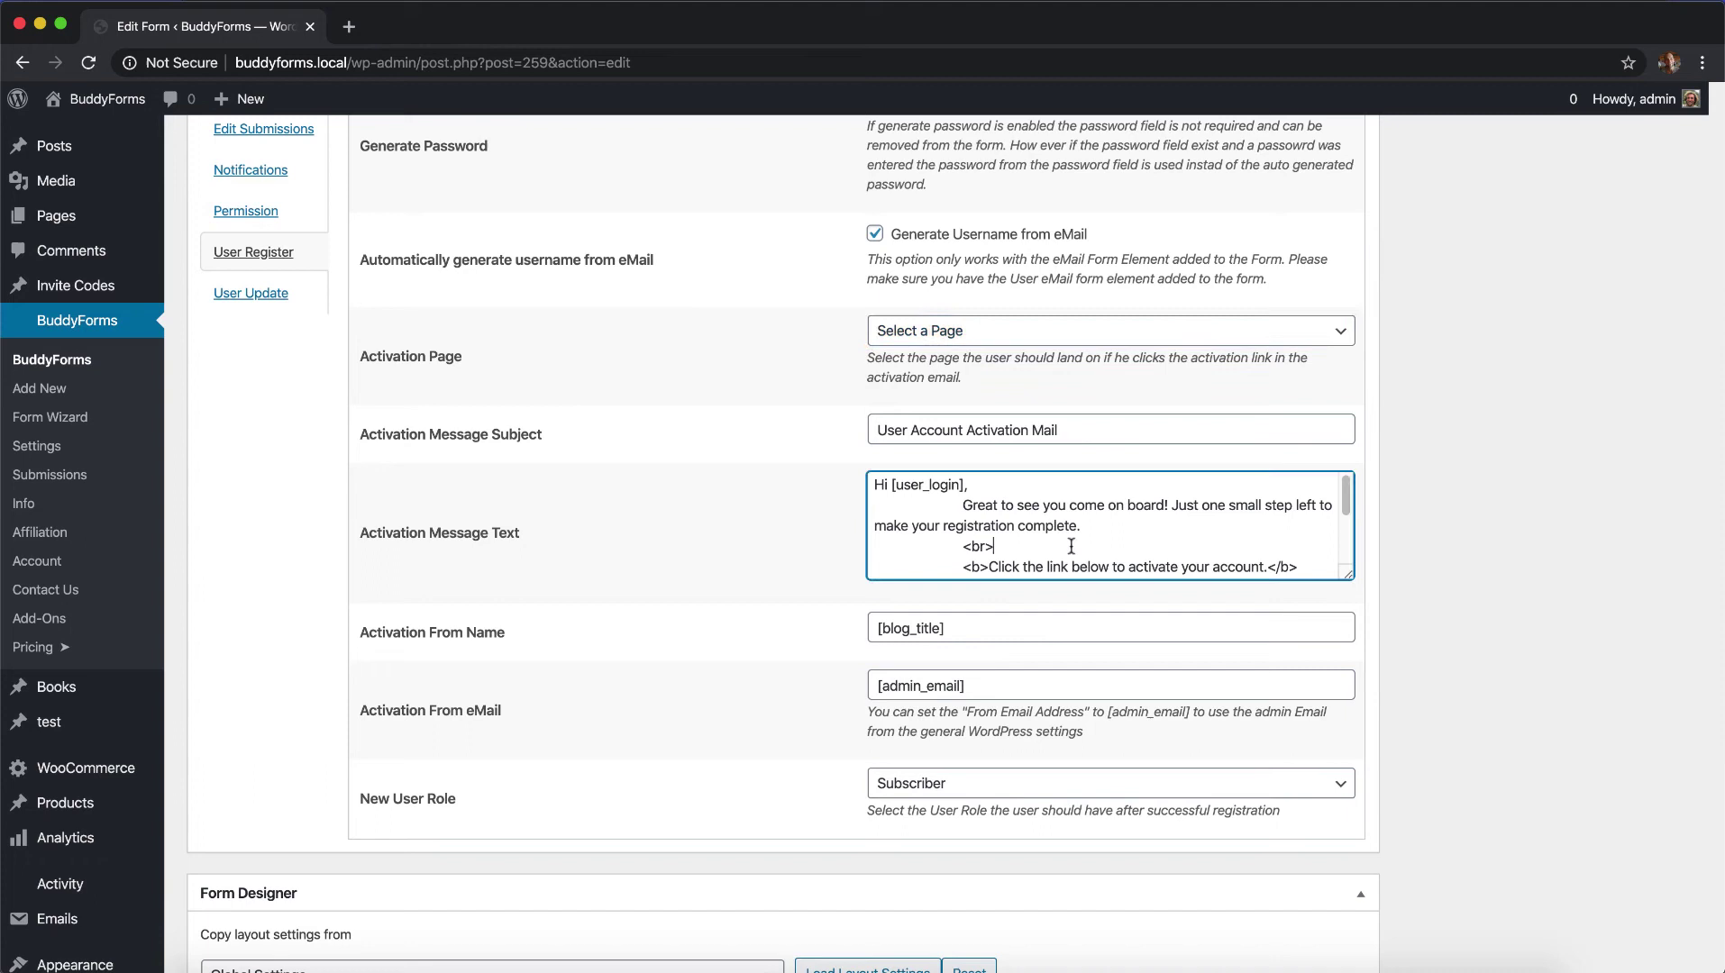
{"action": "scroll", "coordinate": [1070, 547], "scroll_direction": "down", "scroll_amount": 3}
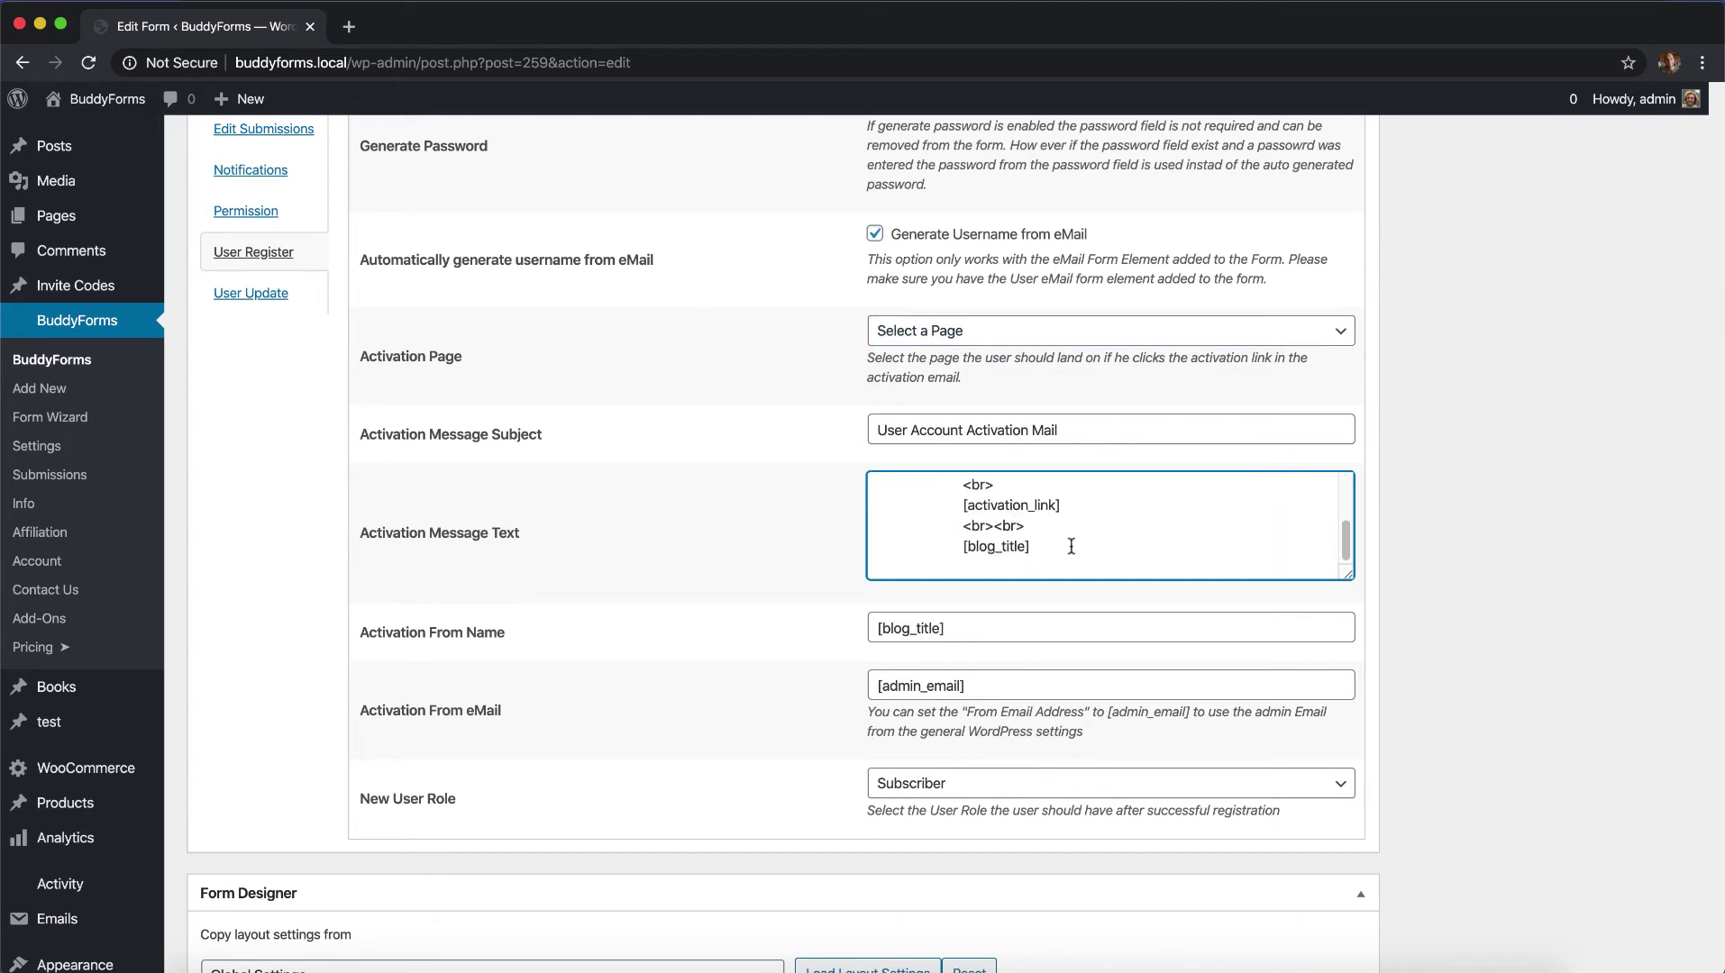
{"action": "scroll", "coordinate": [1070, 546], "scroll_direction": "up", "scroll_amount": 3}
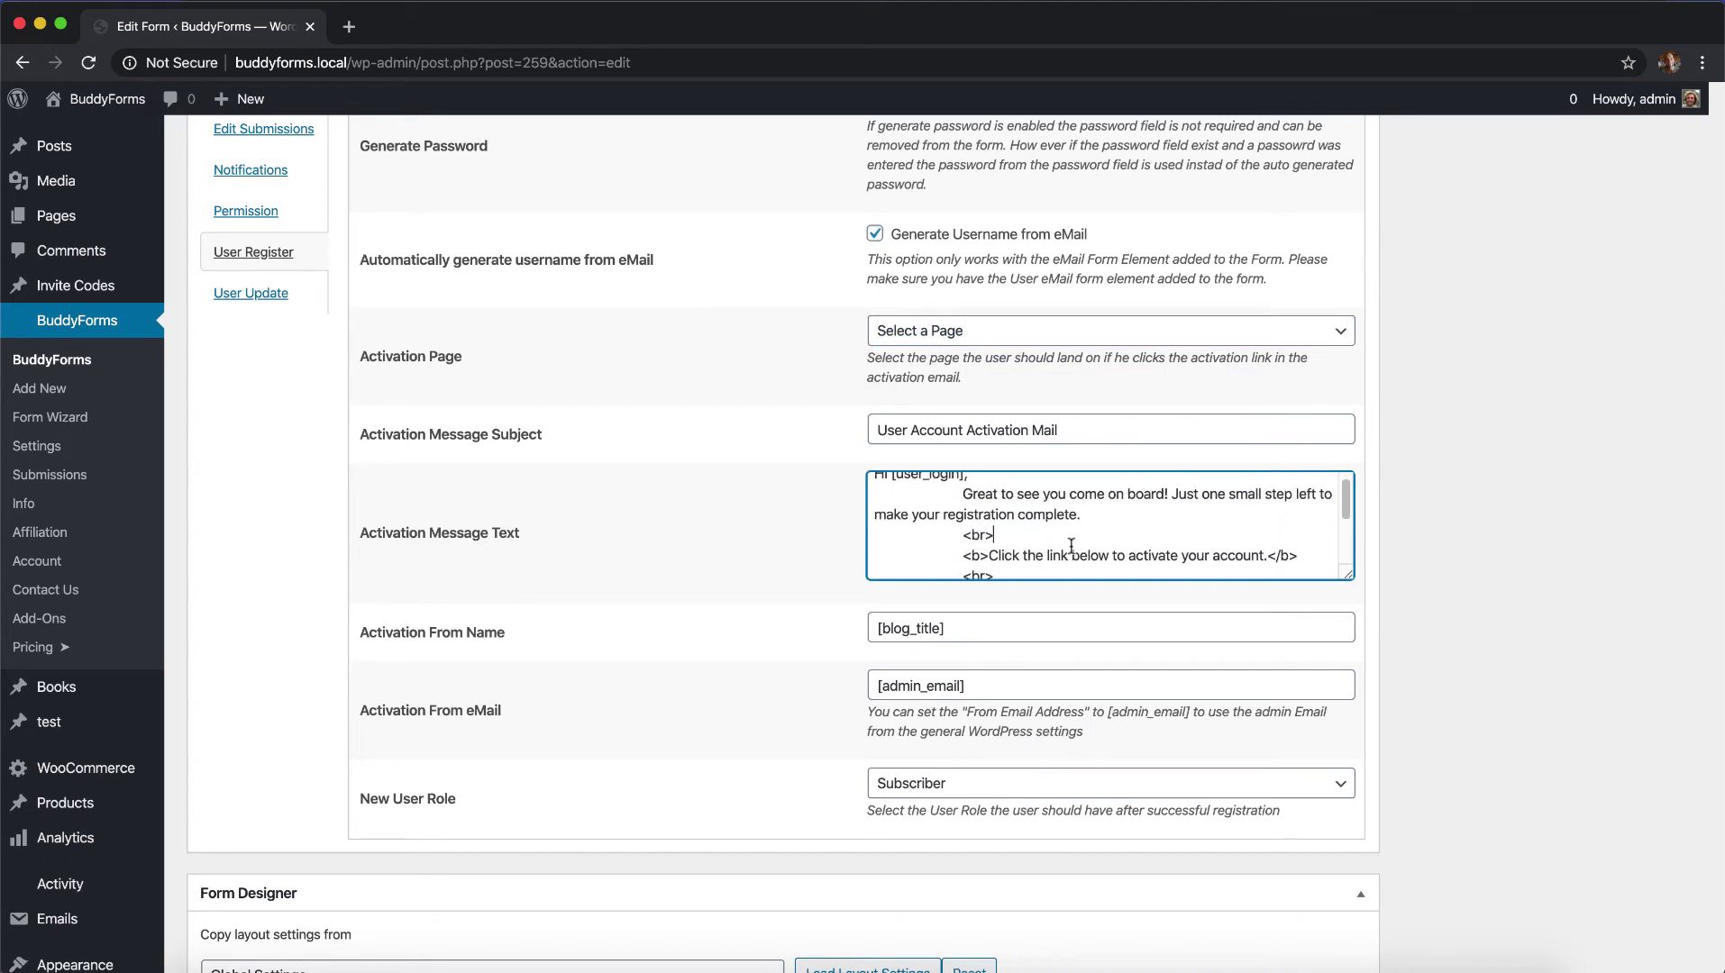
{"action": "scroll", "coordinate": [975, 544], "scroll_direction": "down", "scroll_amount": 3}
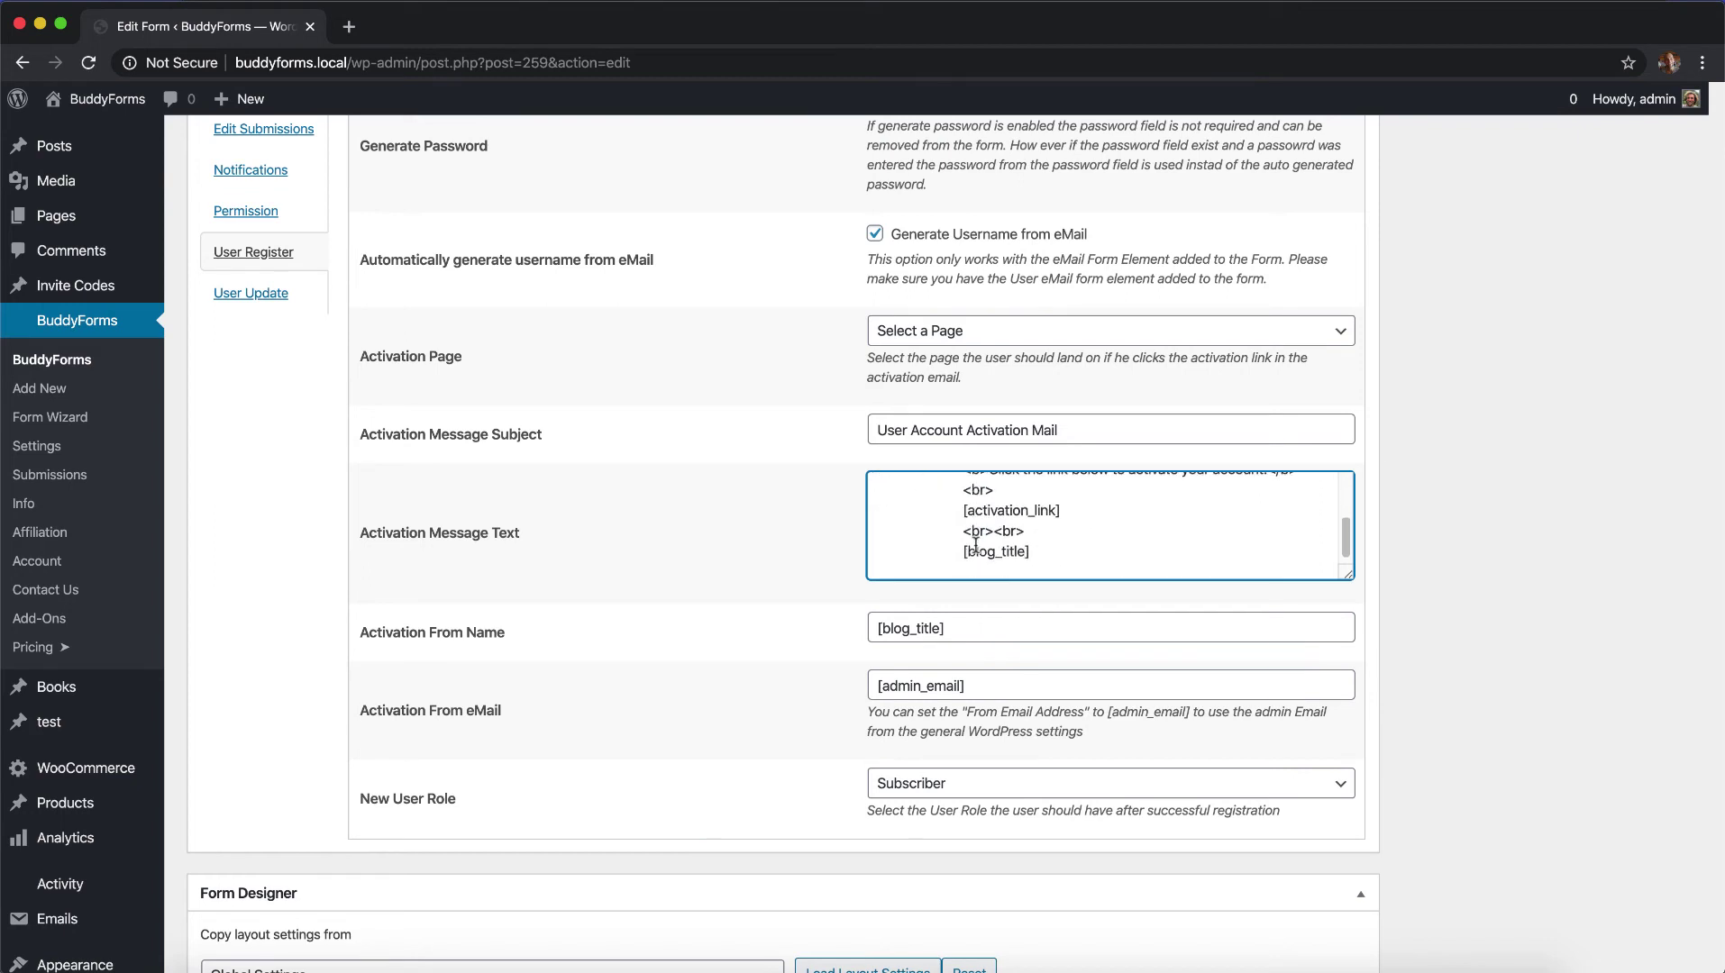
{"action": "left_click_drag", "start_coordinate": [1068, 512], "coordinate": [930, 514]}
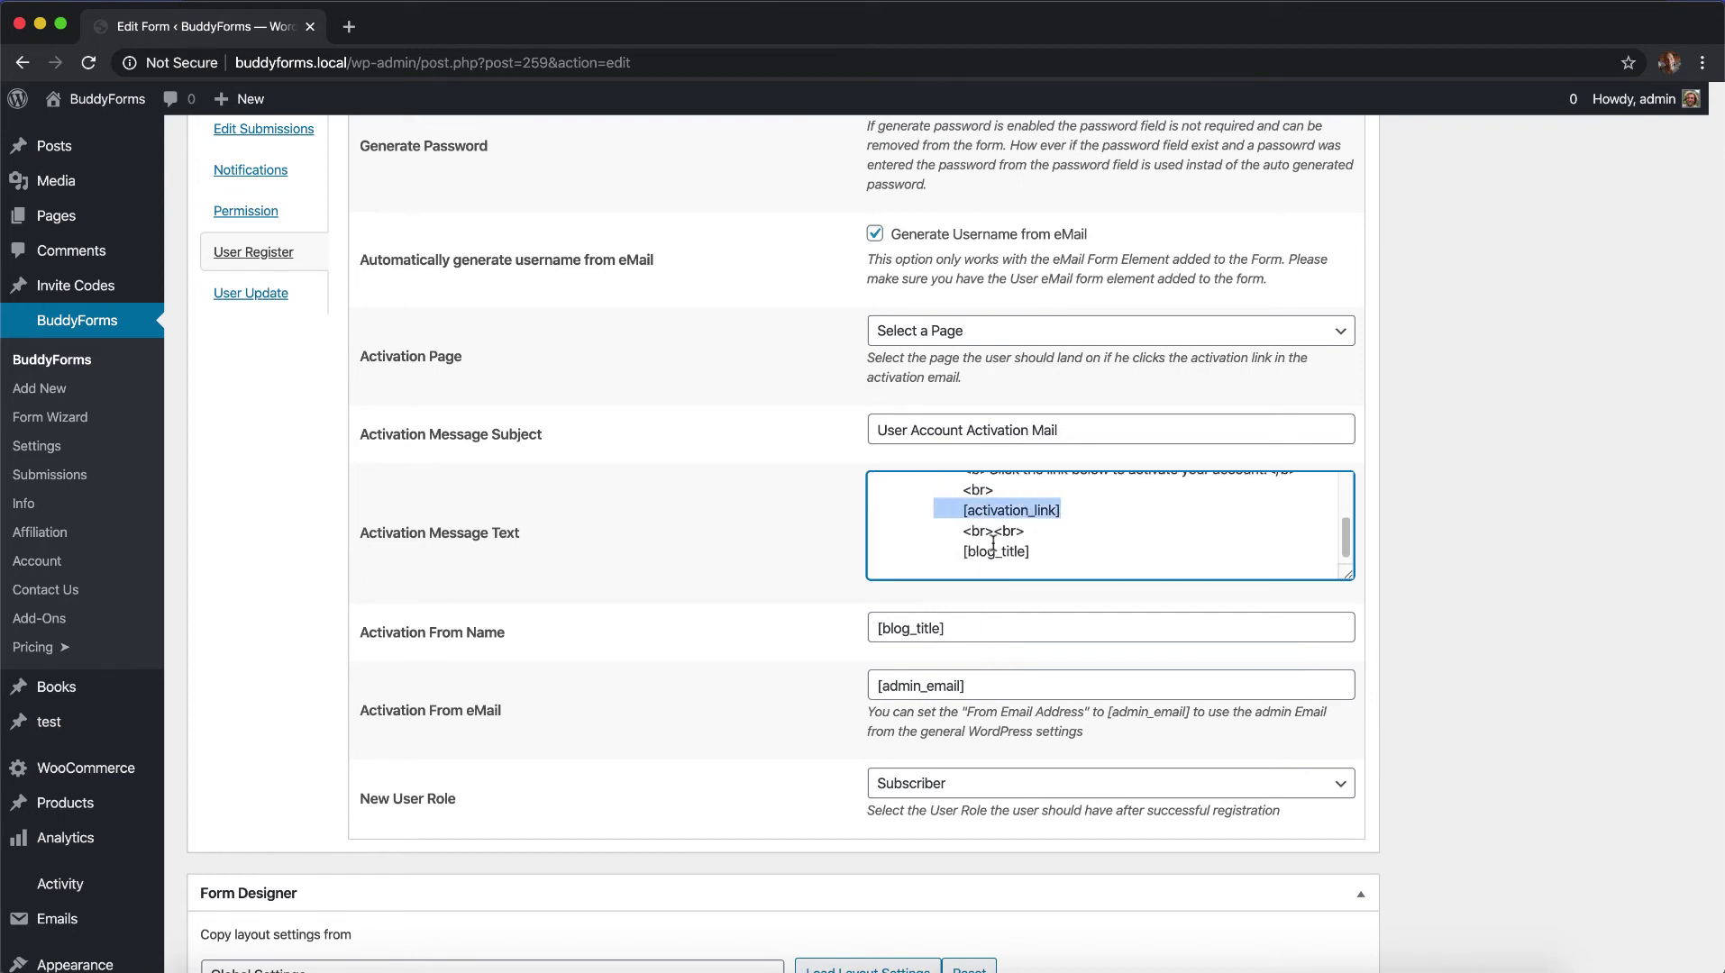
{"action": "left_click", "coordinate": [1064, 551]}
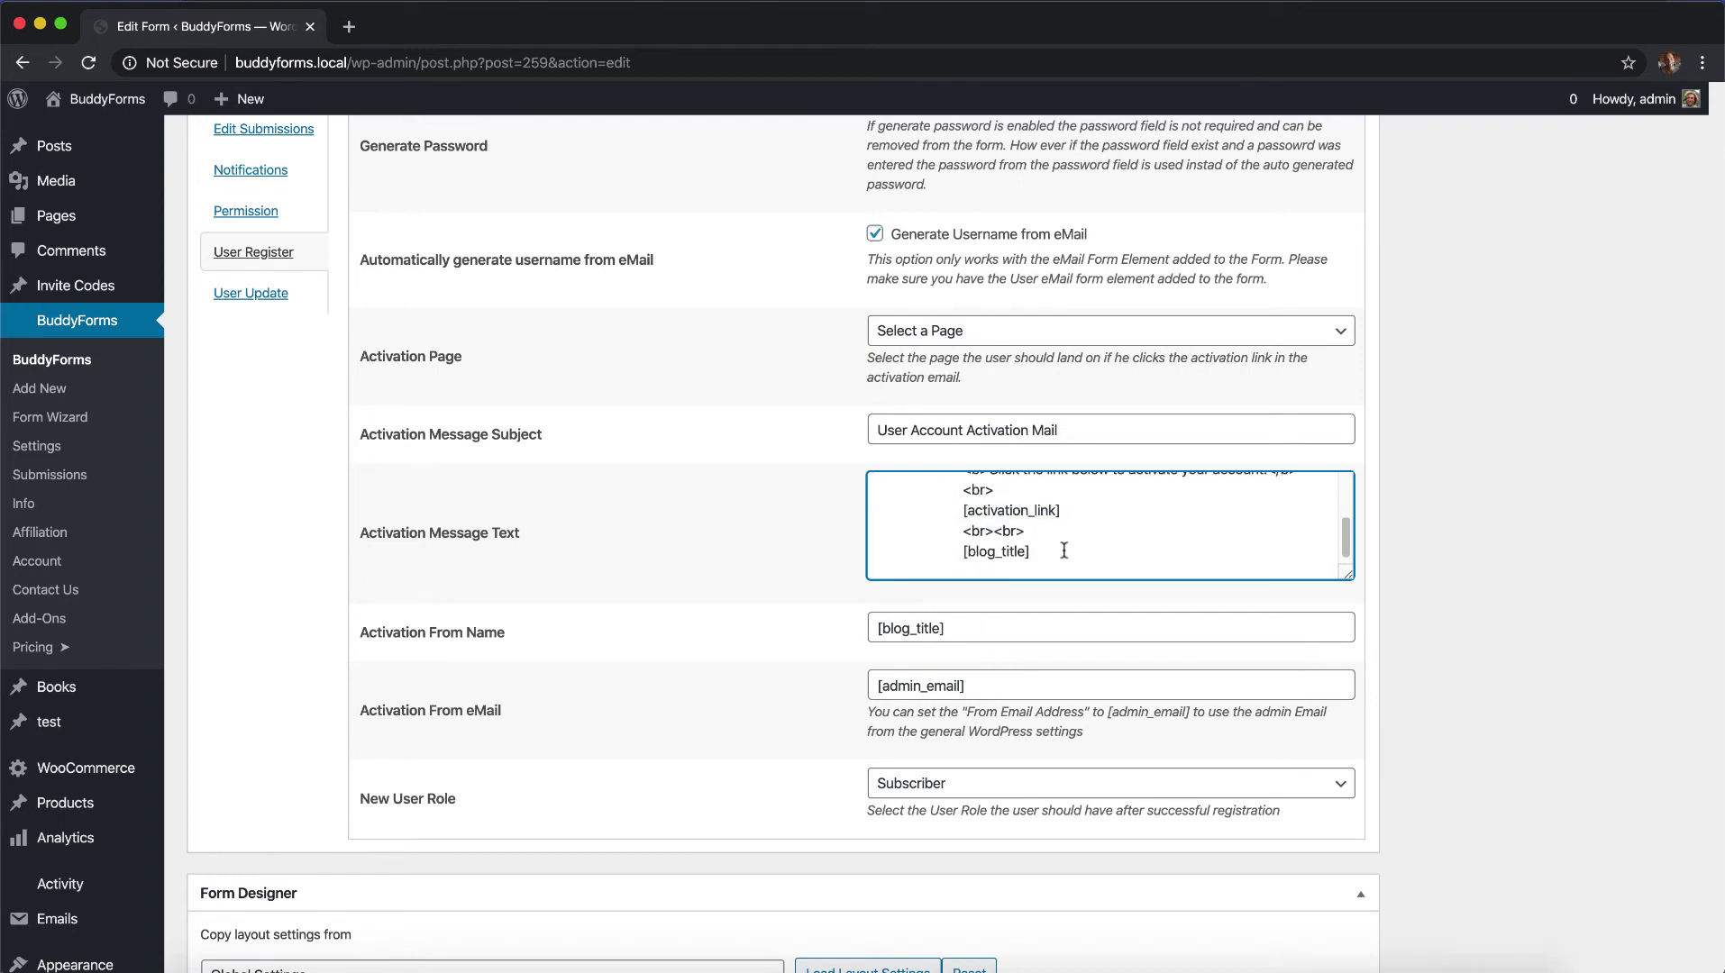
{"action": "scroll", "coordinate": [1064, 551], "scroll_direction": "up", "scroll_amount": 3}
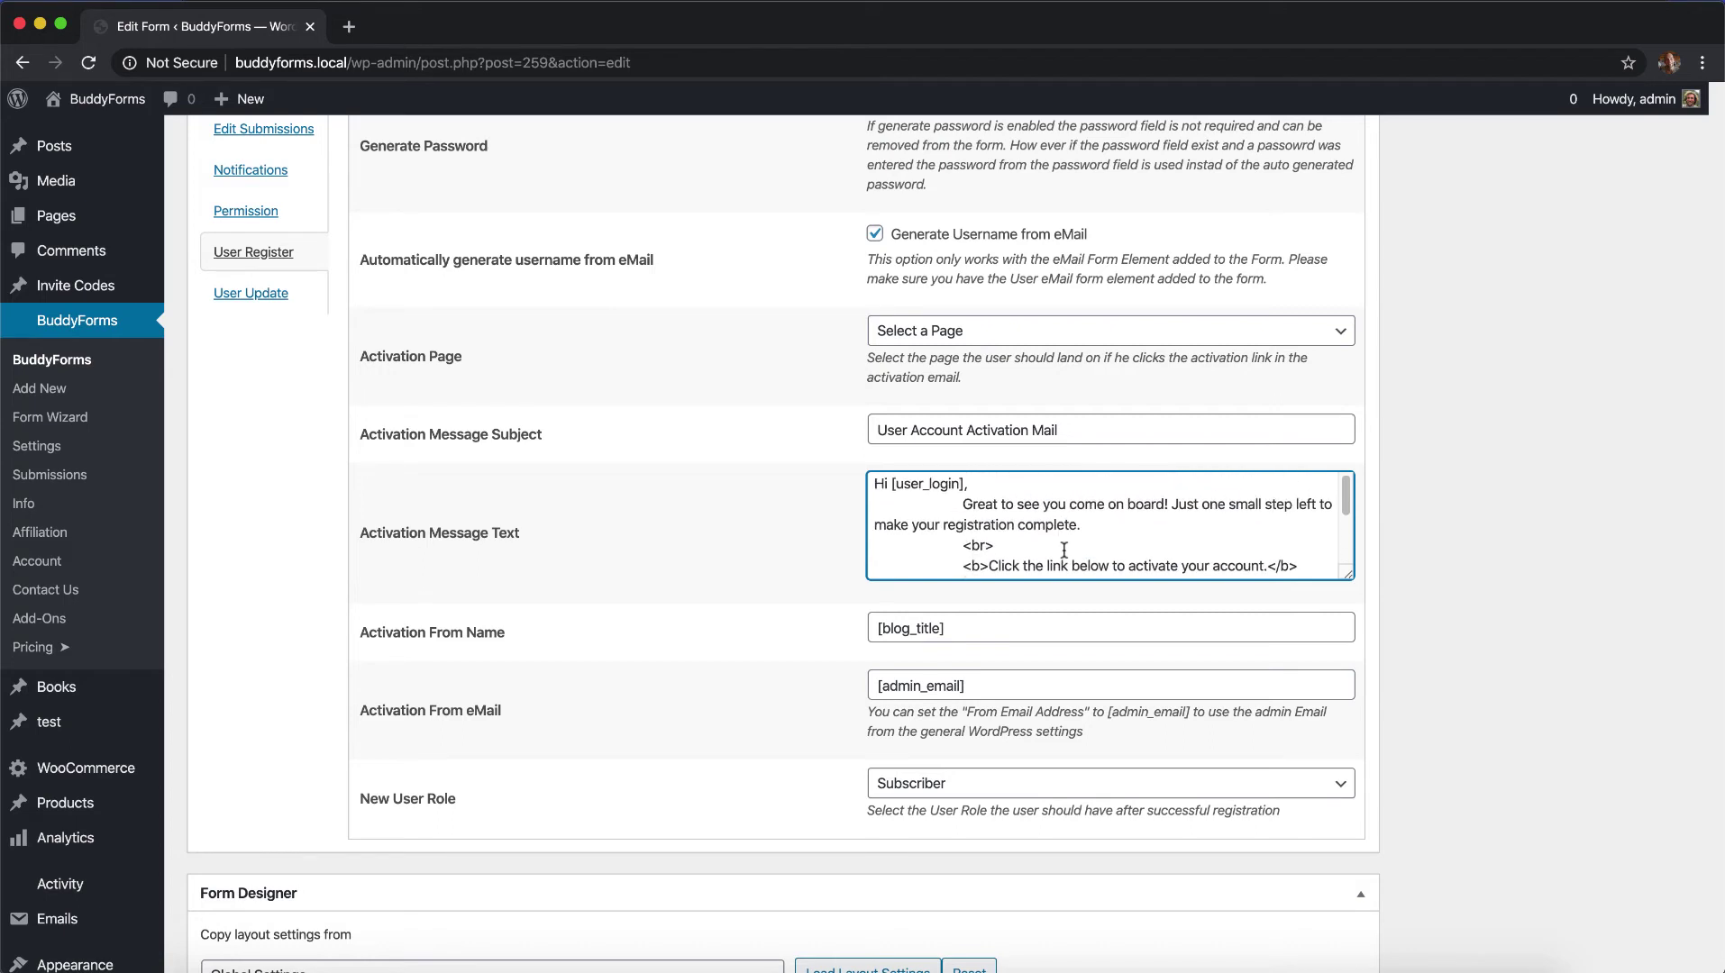
{"action": "scroll", "coordinate": [1064, 551], "scroll_direction": "down", "scroll_amount": 3}
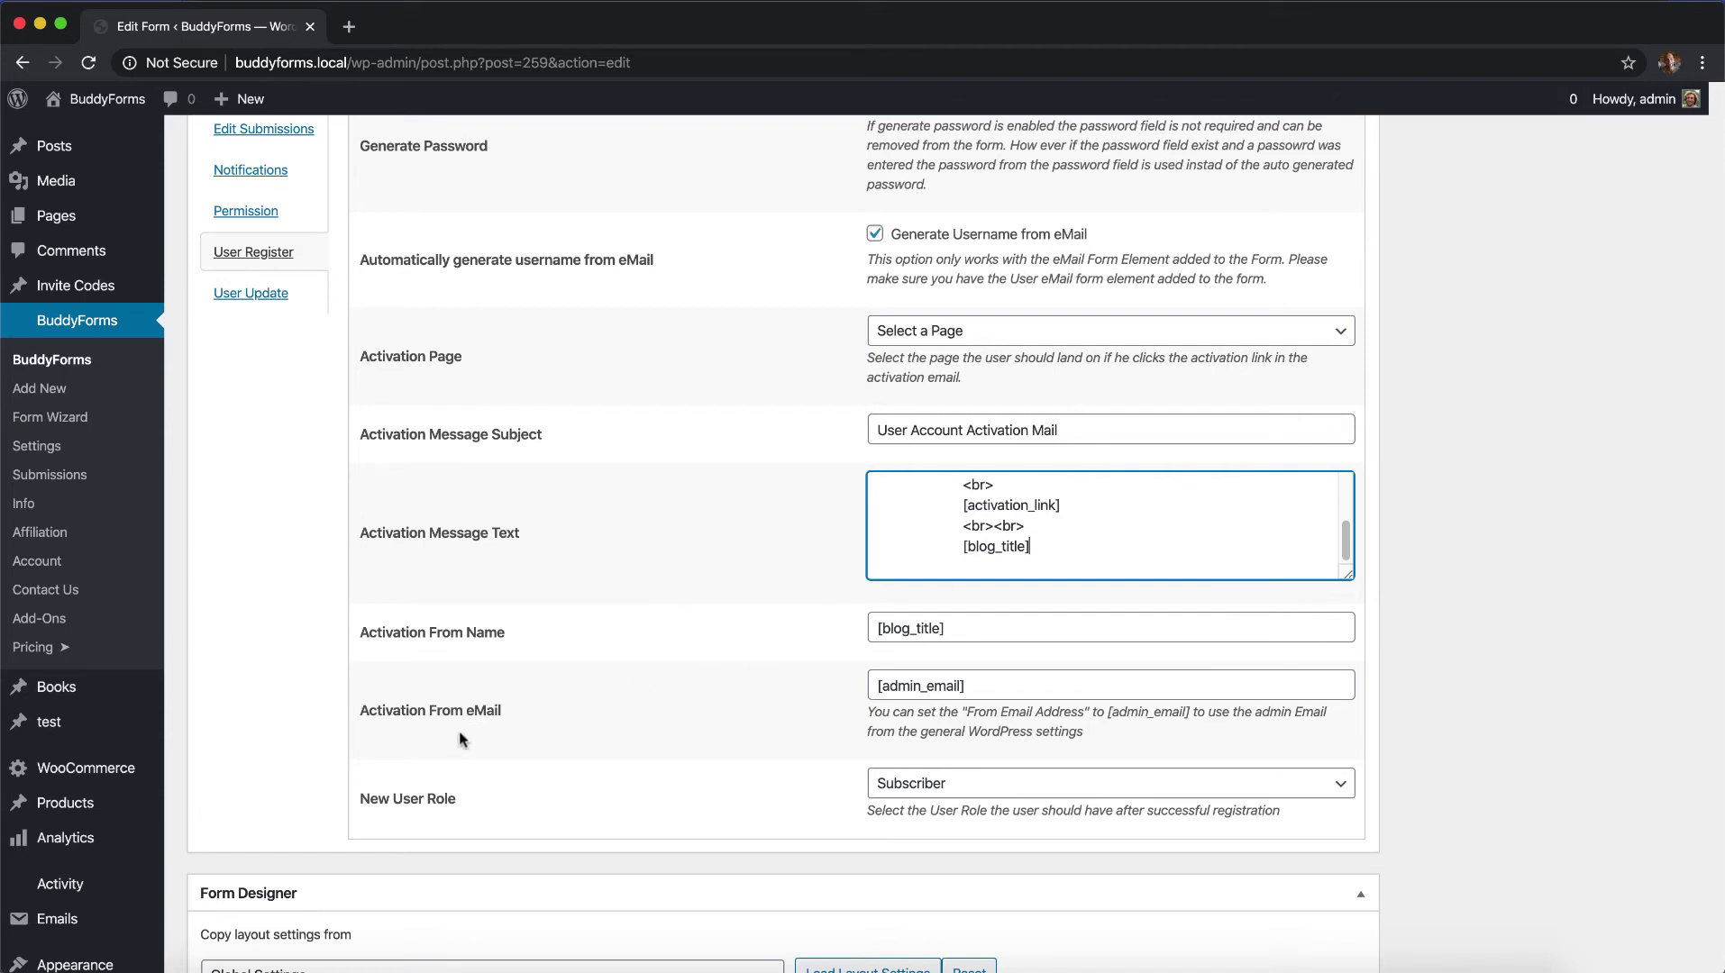
{"action": "left_click", "coordinate": [396, 723]}
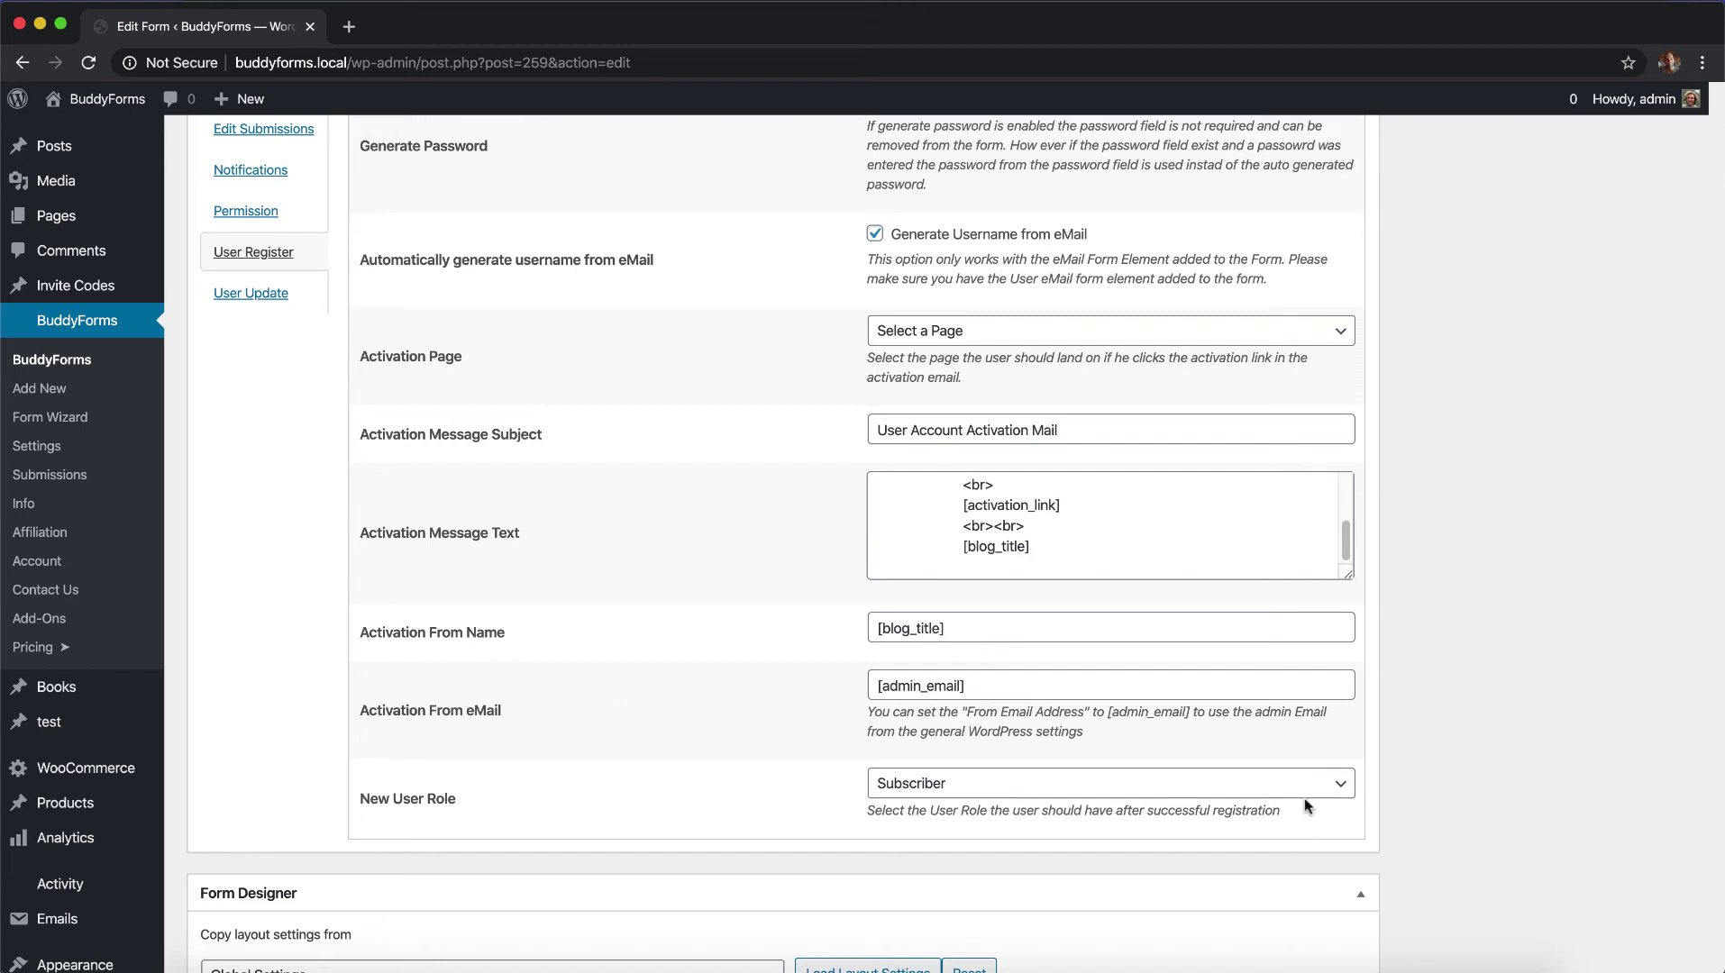
{"action": "left_click", "coordinate": [1349, 786]}
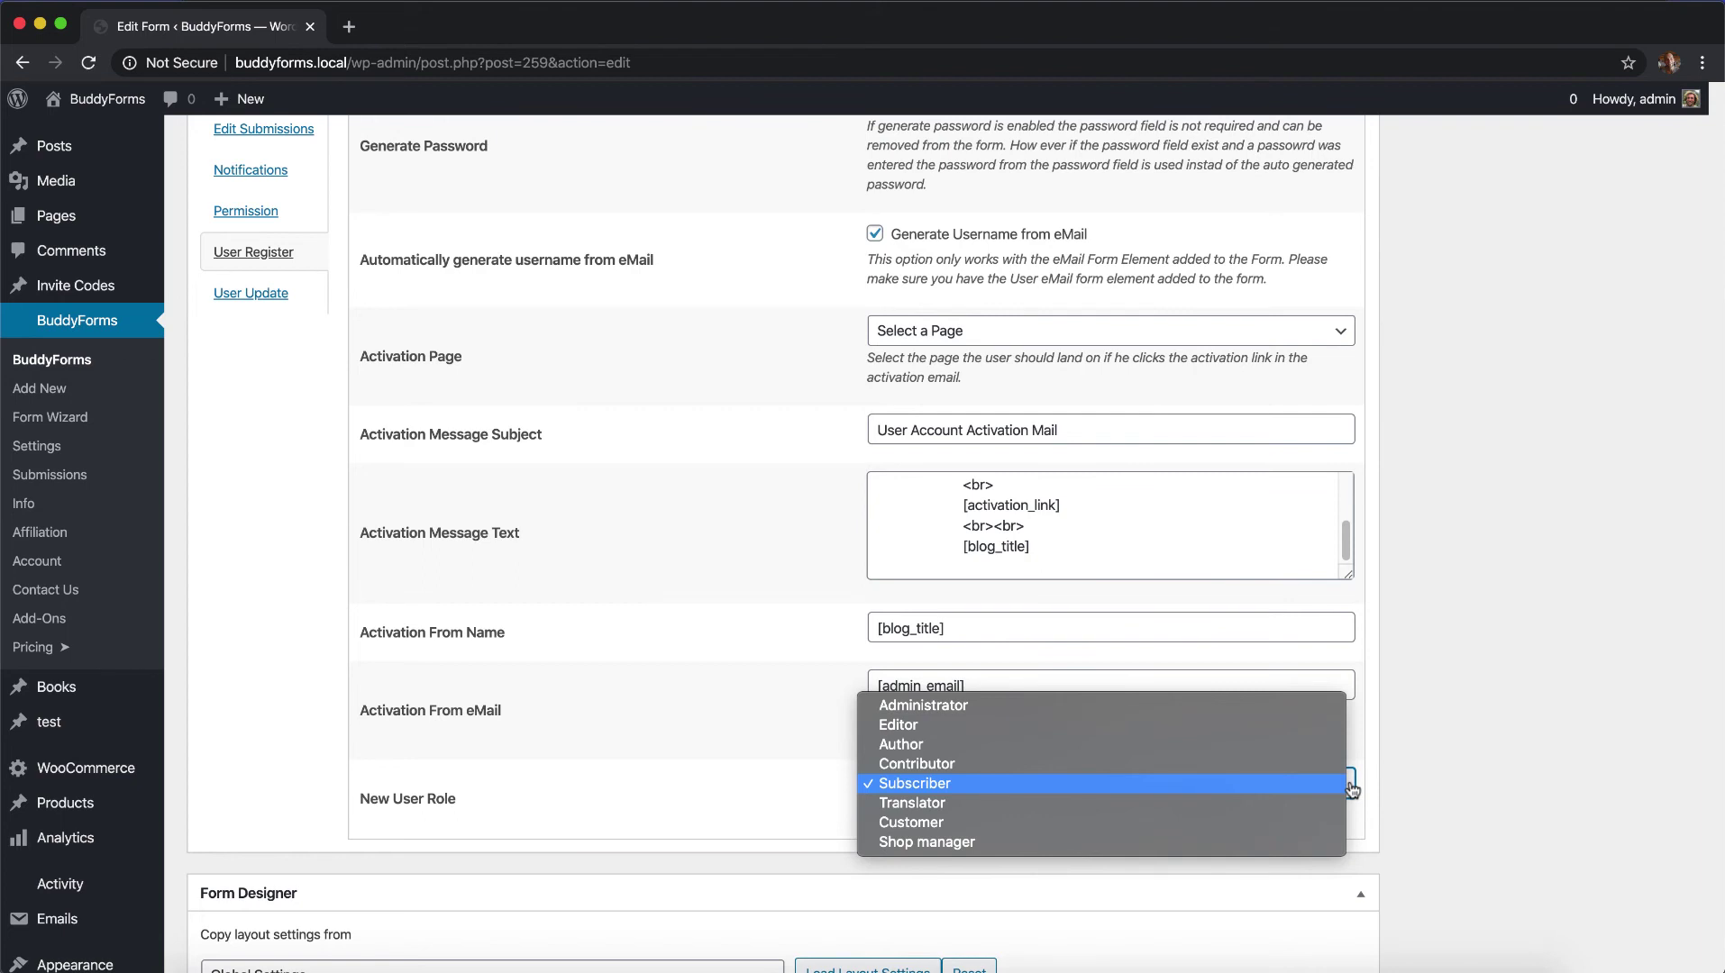
{"action": "left_click", "coordinate": [1352, 790]}
{"action": "scroll", "coordinate": [805, 433], "scroll_direction": "up", "scroll_amount": 2}
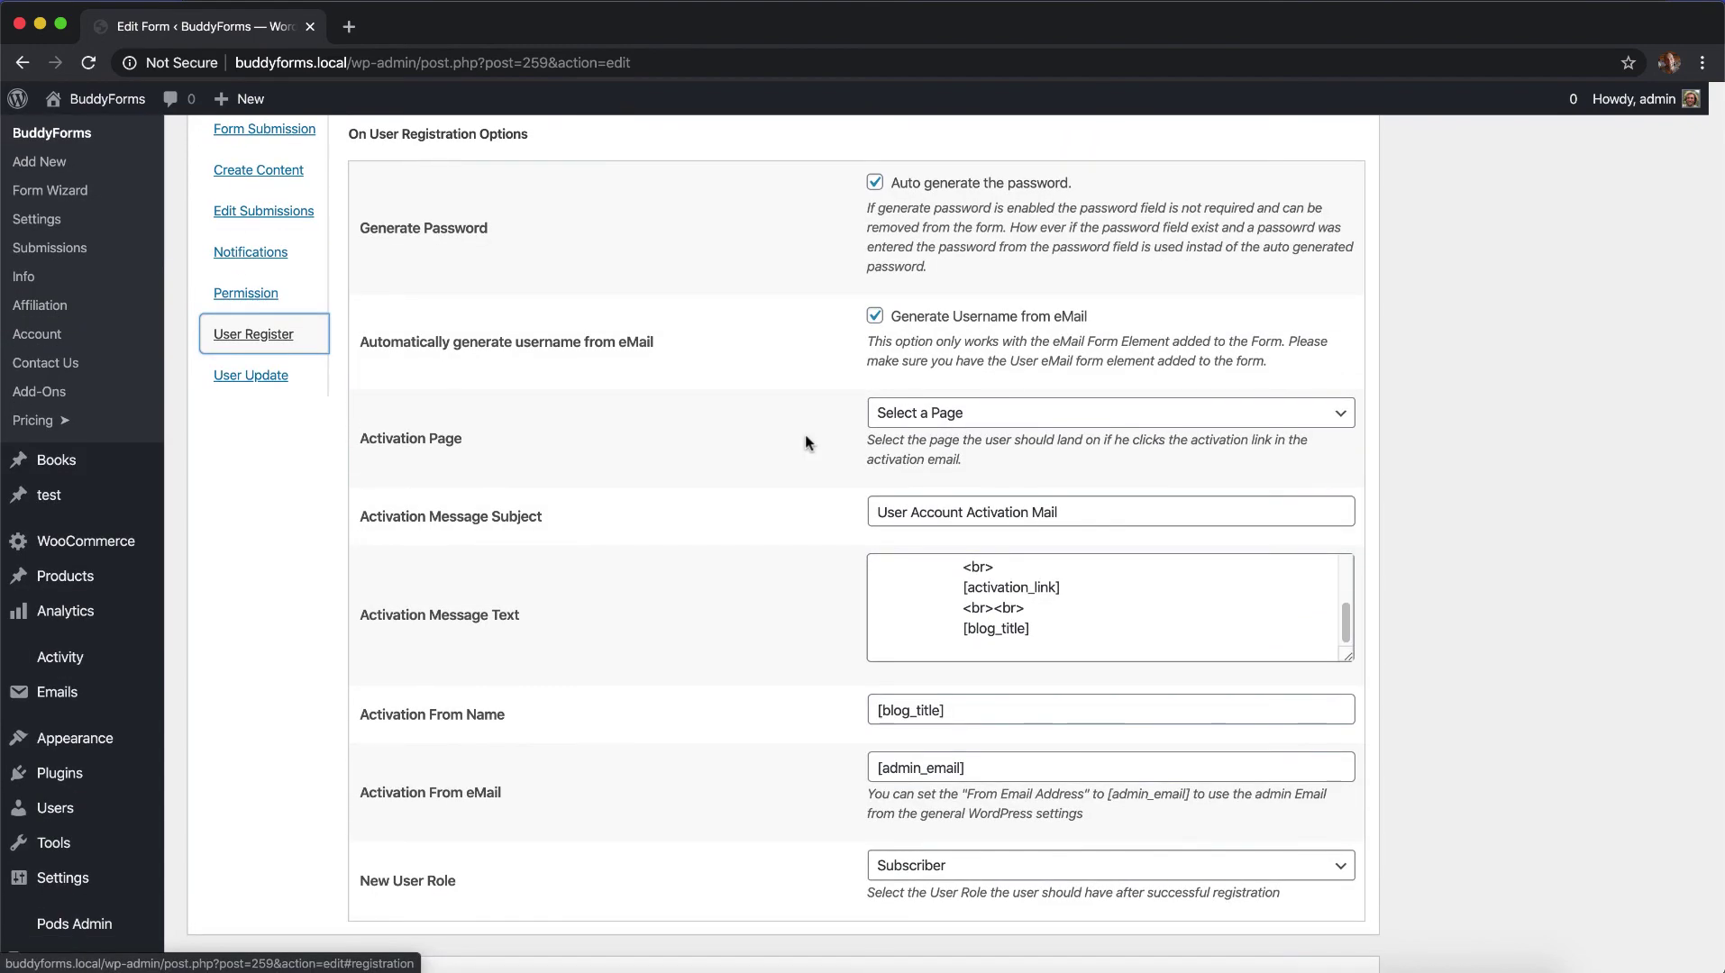
- Return to the Permission settings and view the 'Enable Login on the form' placement options
{"action": "scroll", "coordinate": [805, 434], "scroll_direction": "up", "scroll_amount": 10}
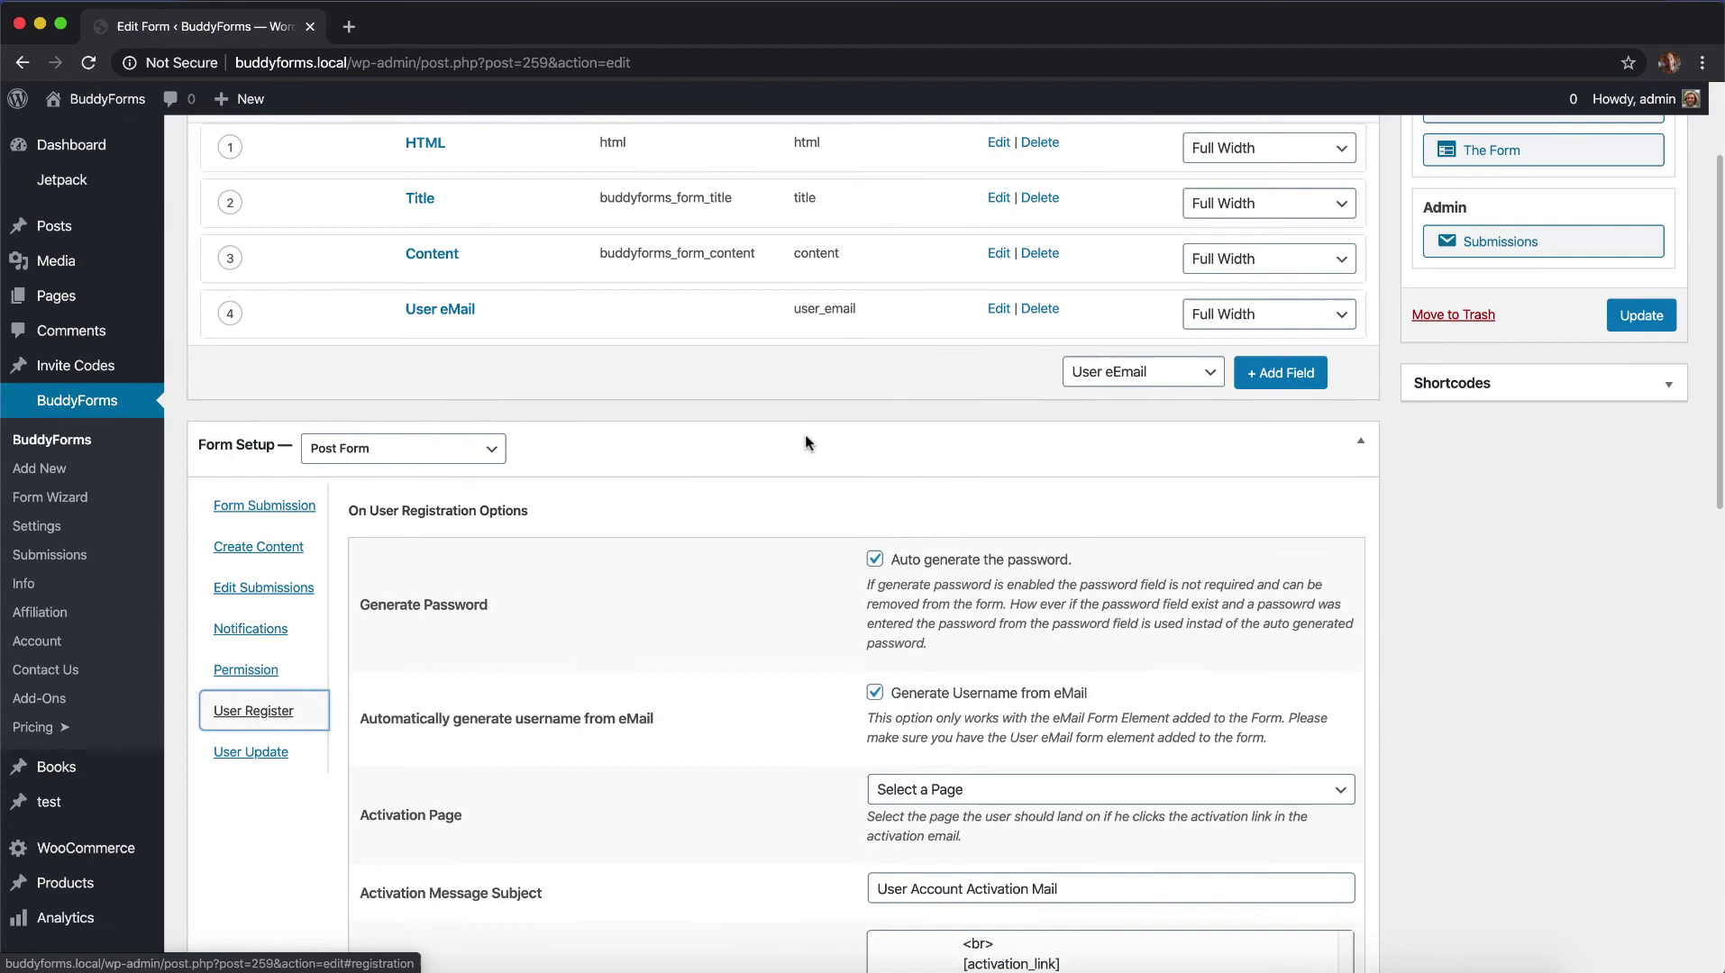
{"action": "scroll", "coordinate": [804, 433], "scroll_direction": "up", "scroll_amount": 1}
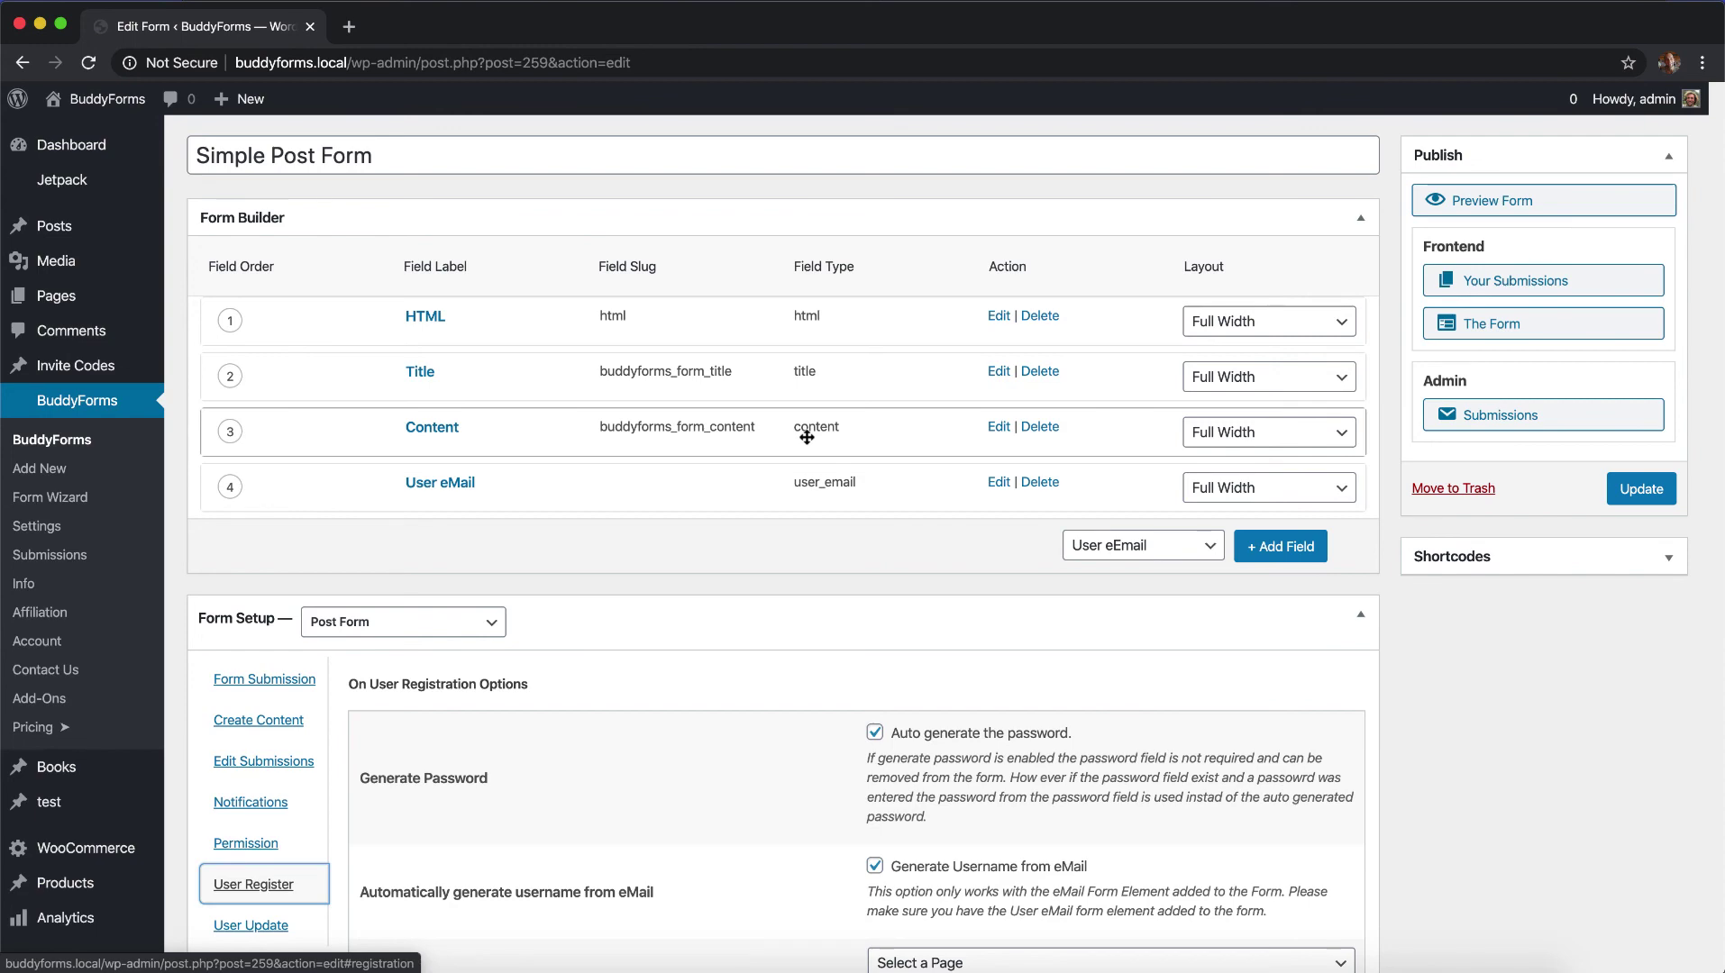
{"action": "scroll", "coordinate": [806, 438], "scroll_direction": "down", "scroll_amount": 5}
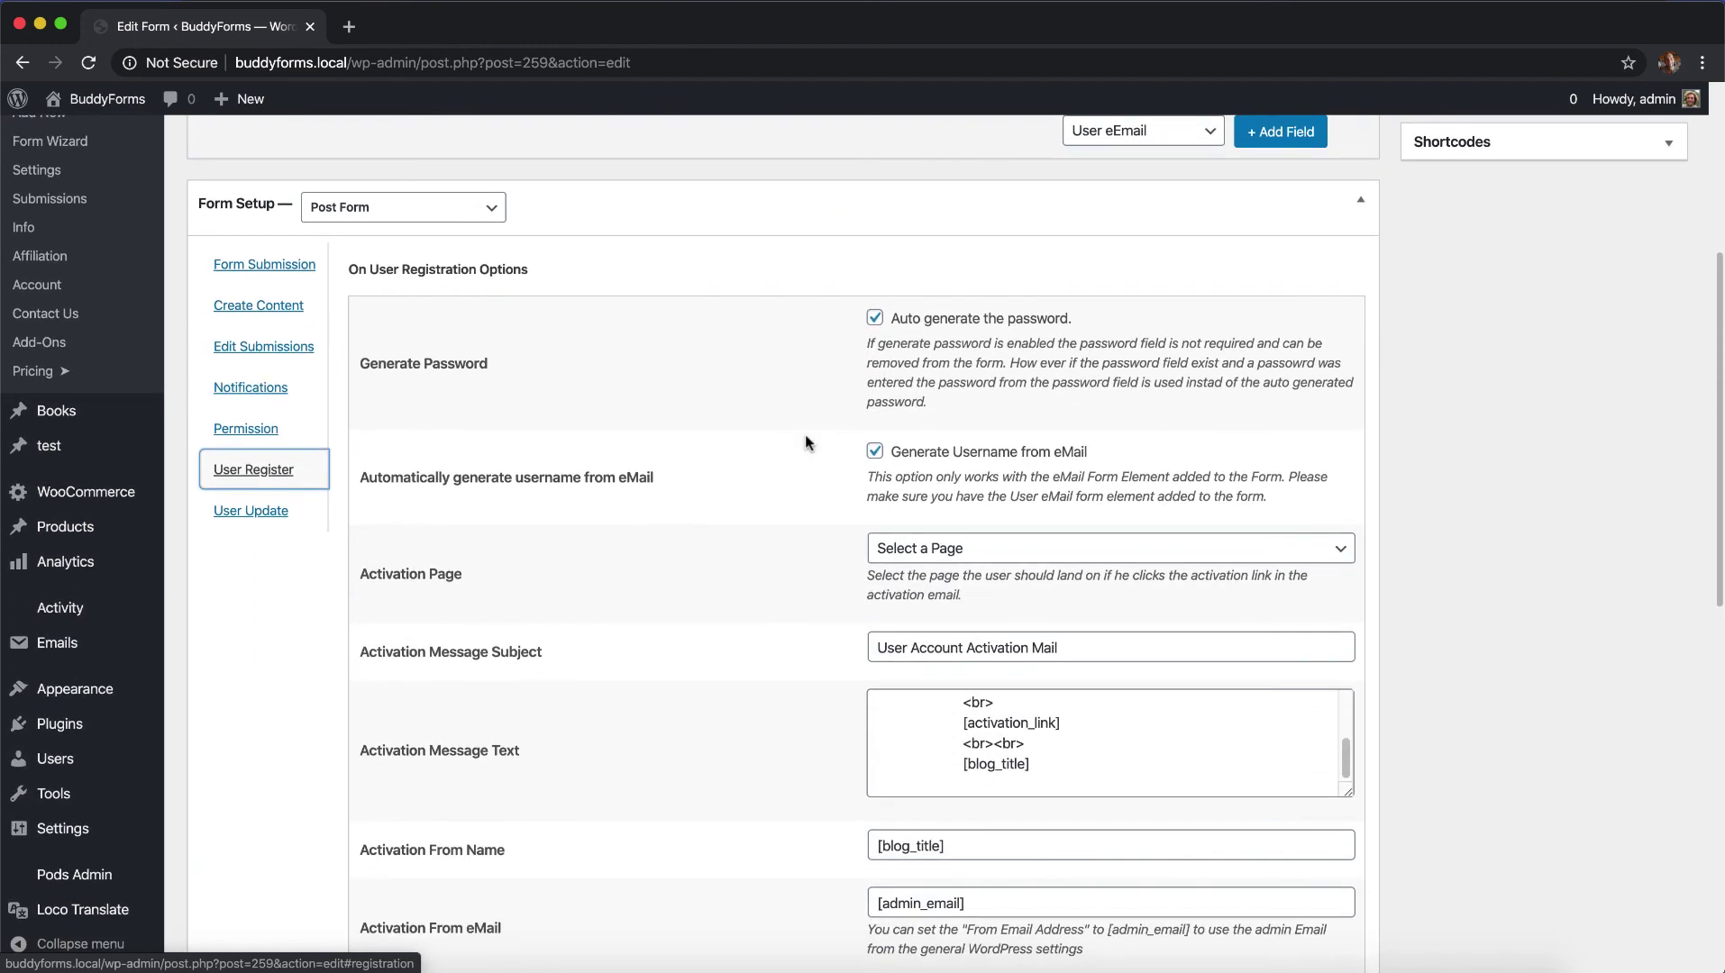
{"action": "left_click", "coordinate": [263, 425]}
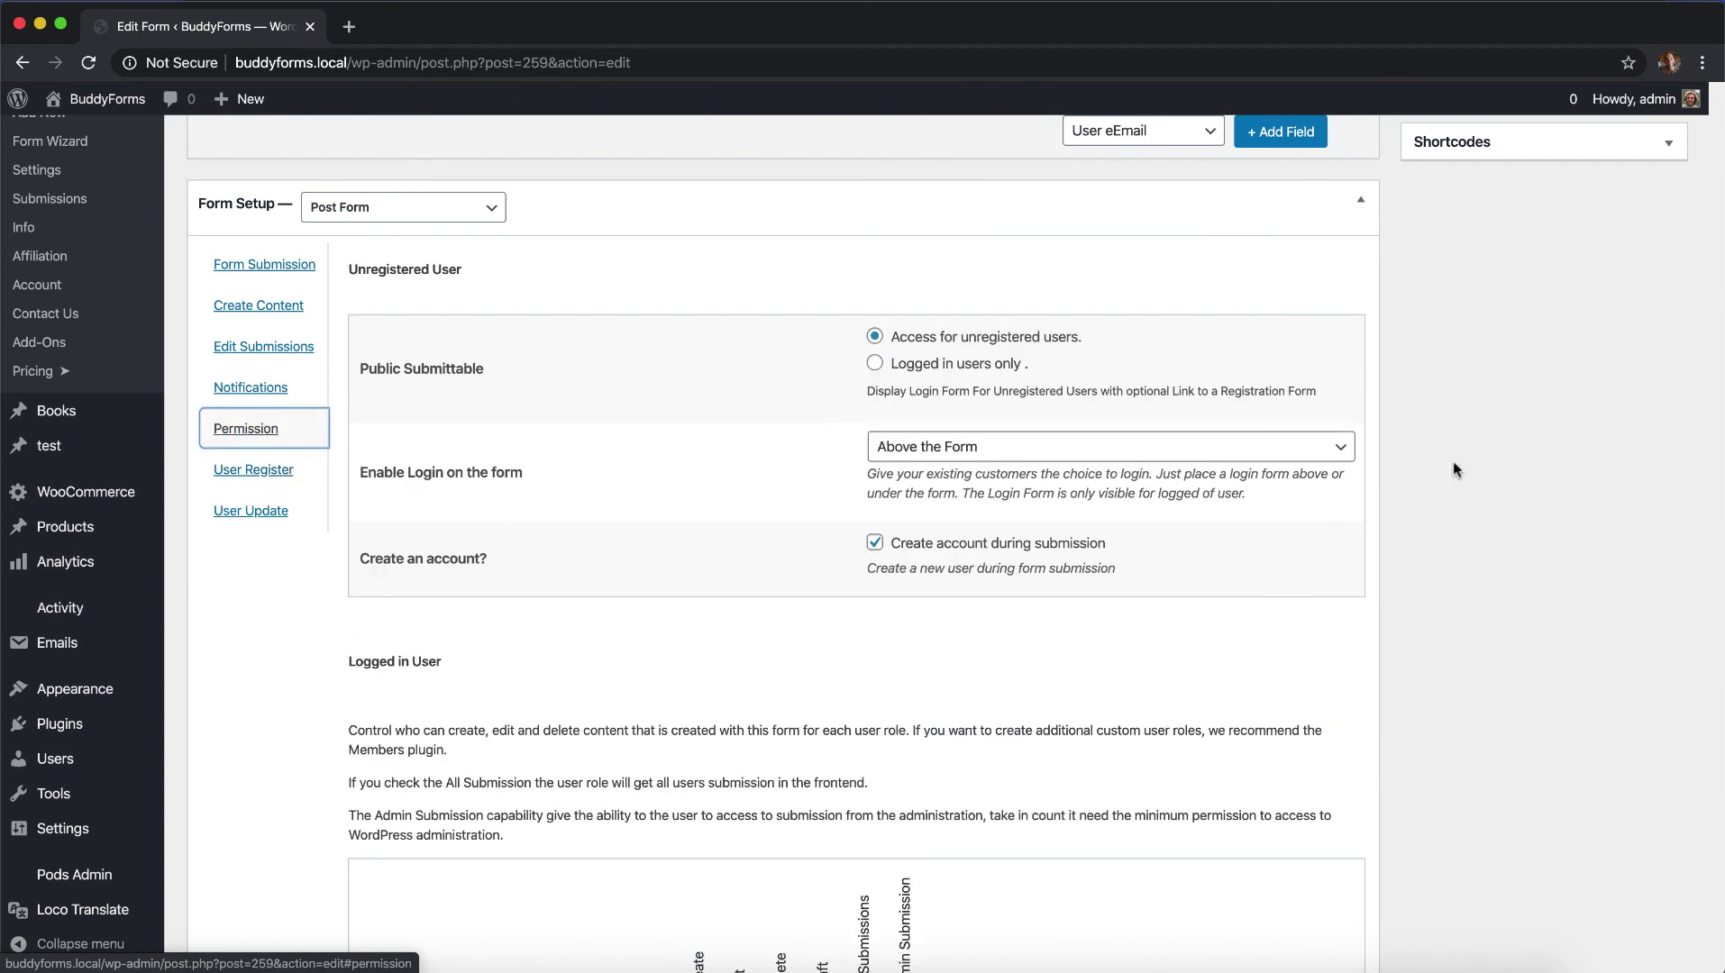
{"action": "left_click", "coordinate": [1343, 444]}
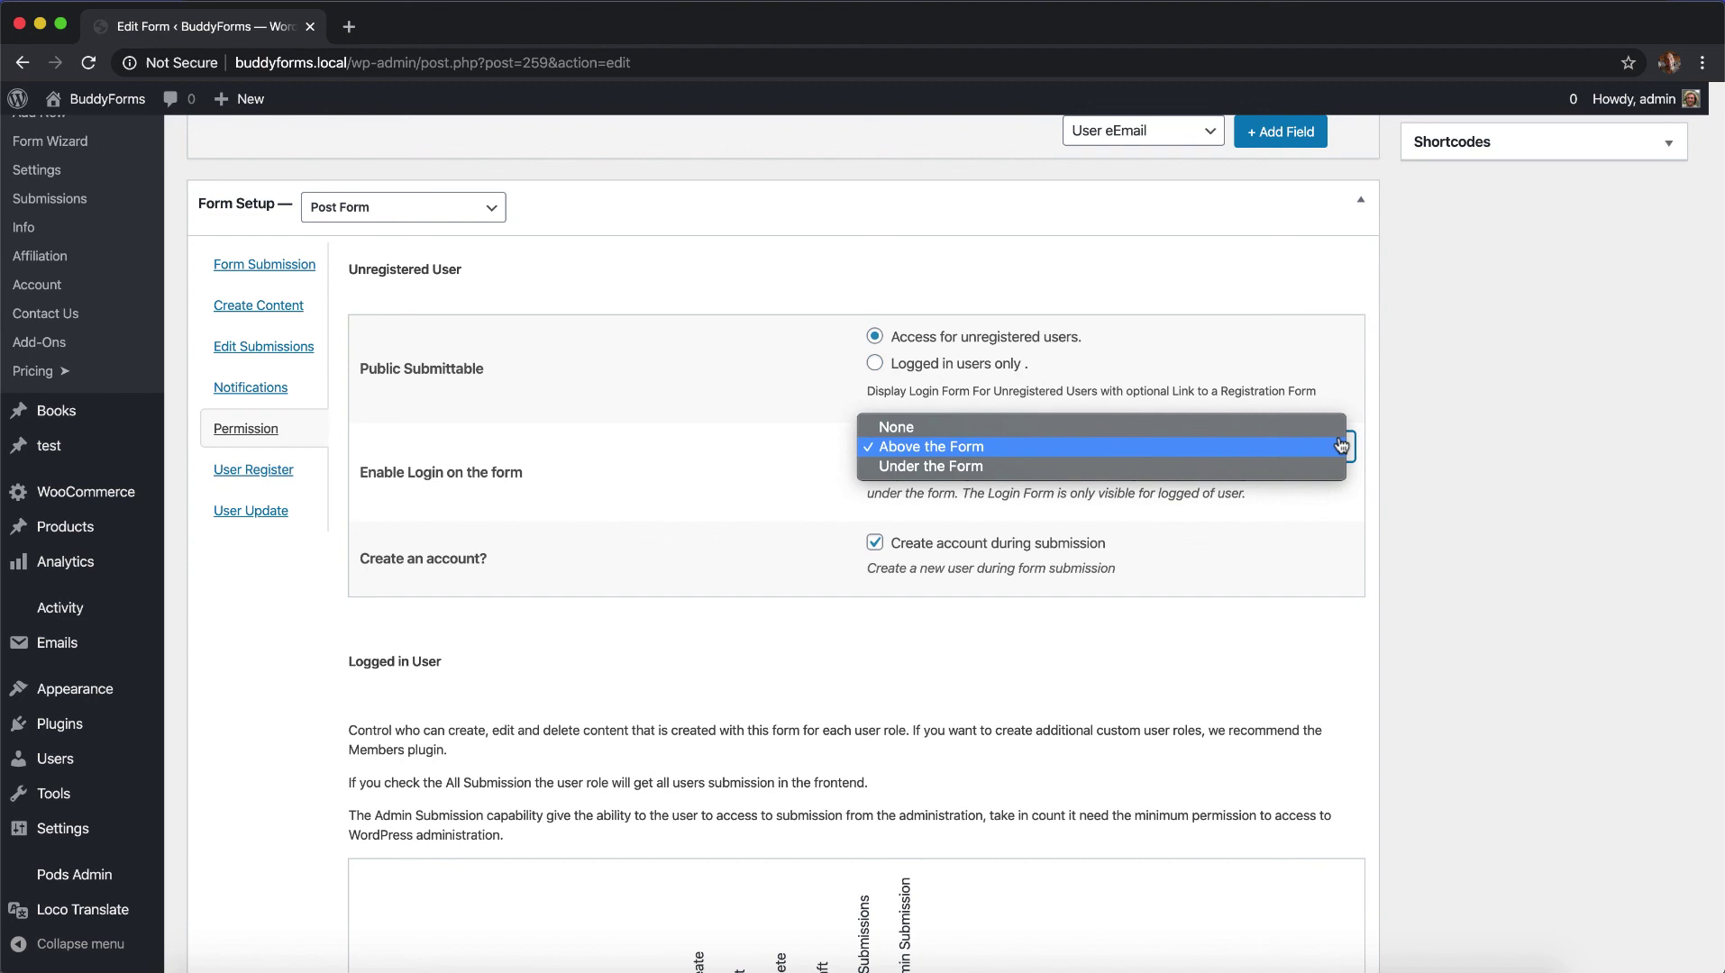